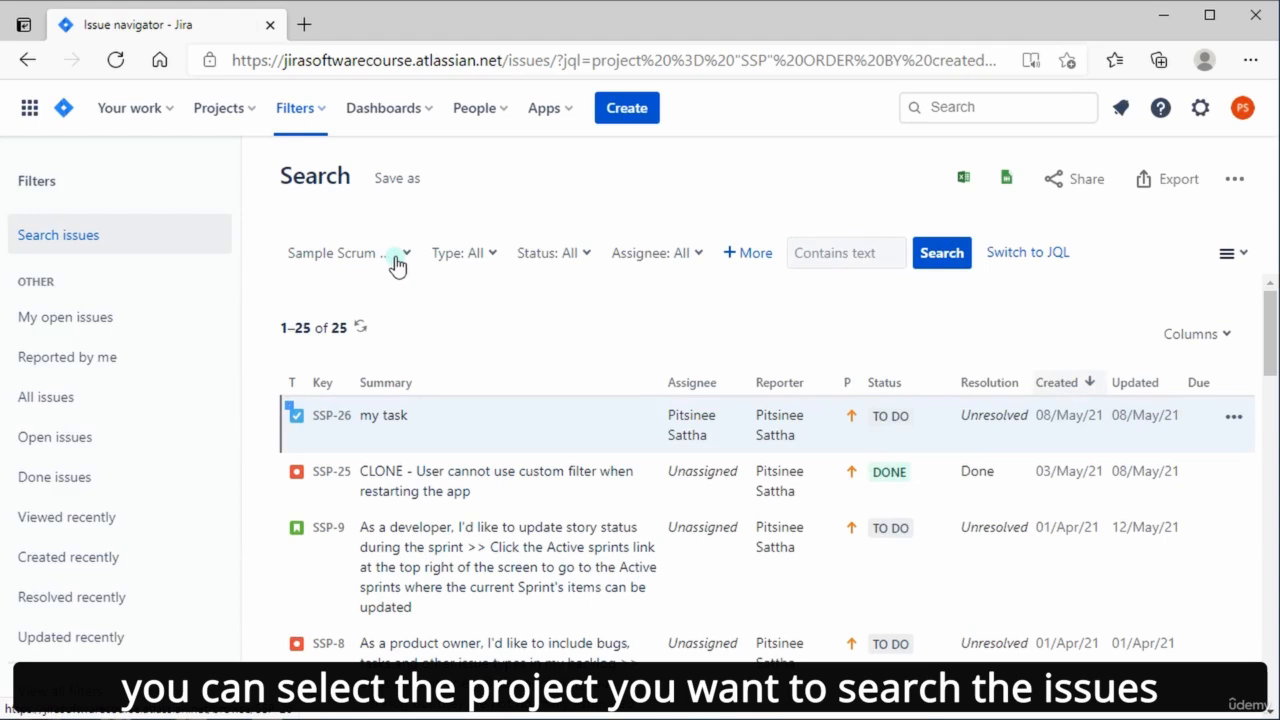
- Examine the options offered by the project, type, status, assignee and additional criteria filters of the issue search
left_click(397, 262)
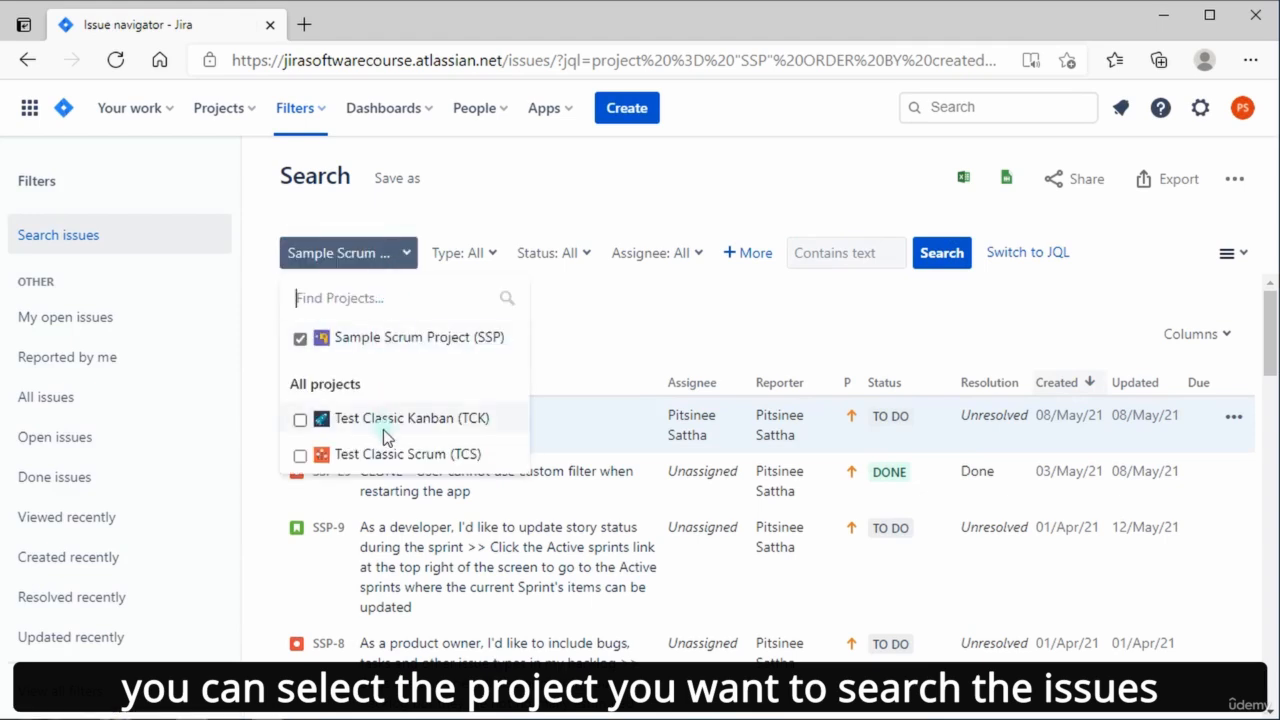
left_click(487, 257)
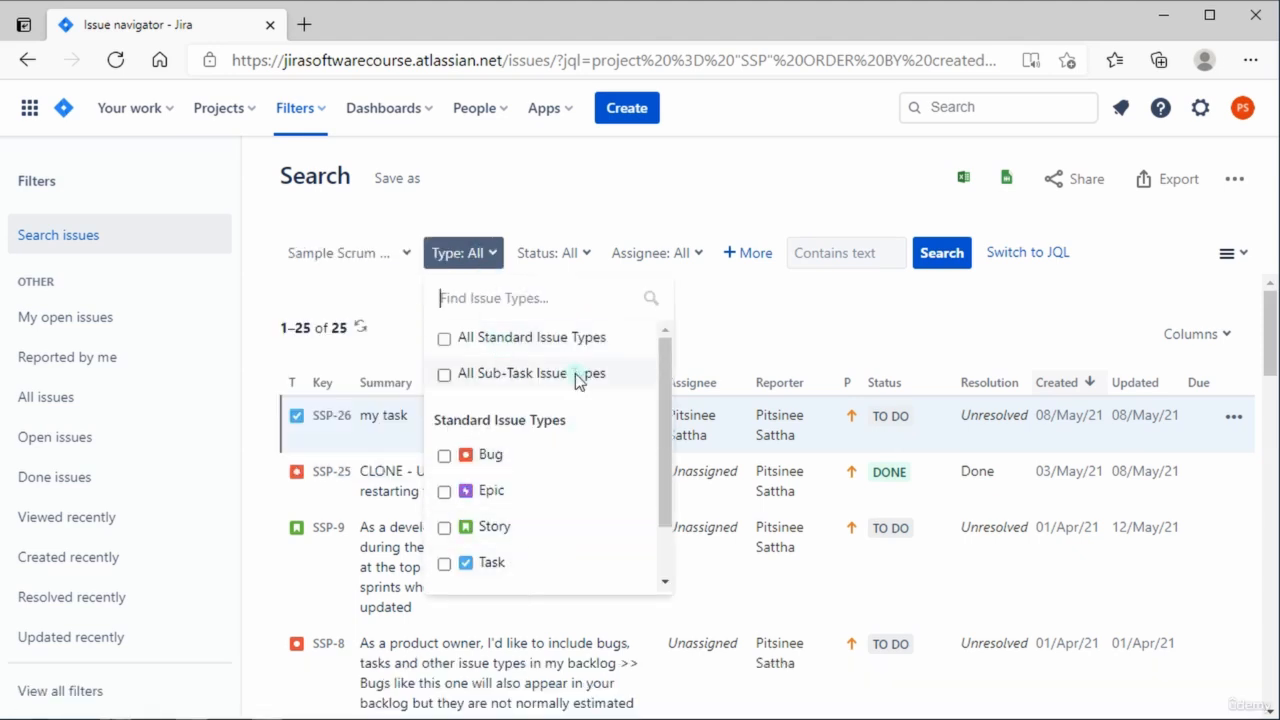
left_click(580, 256)
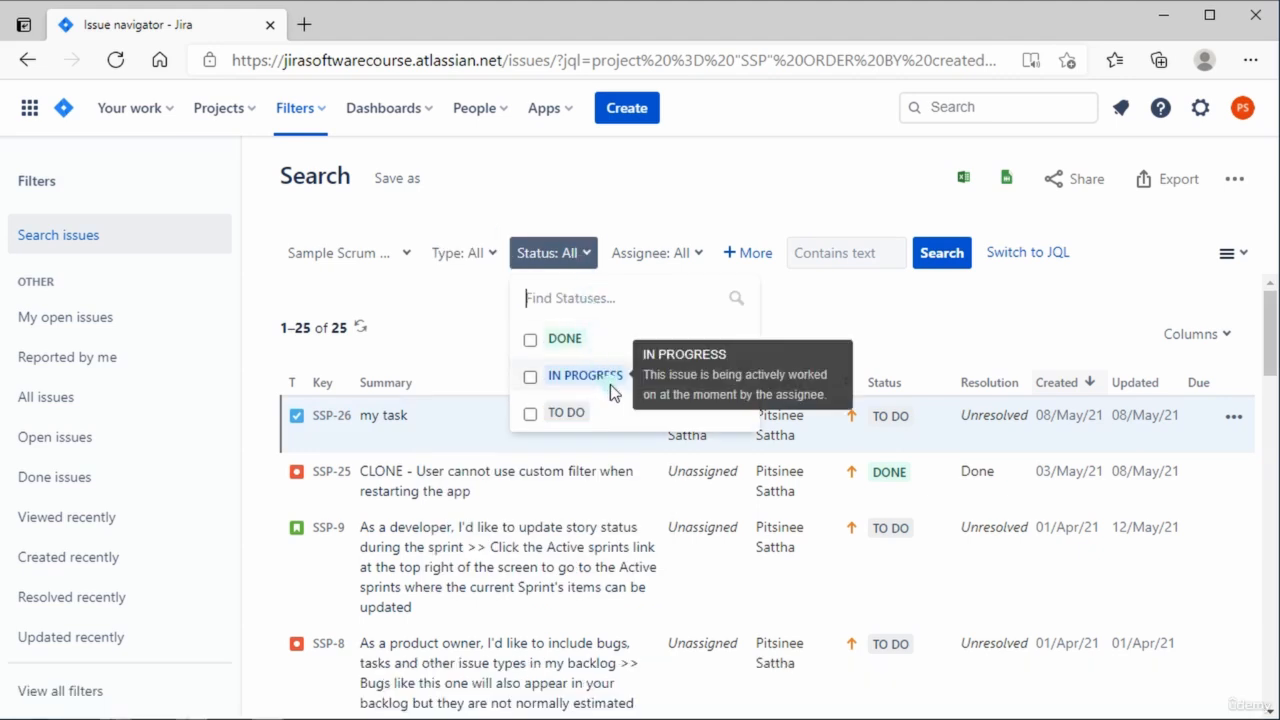
left_click(686, 253)
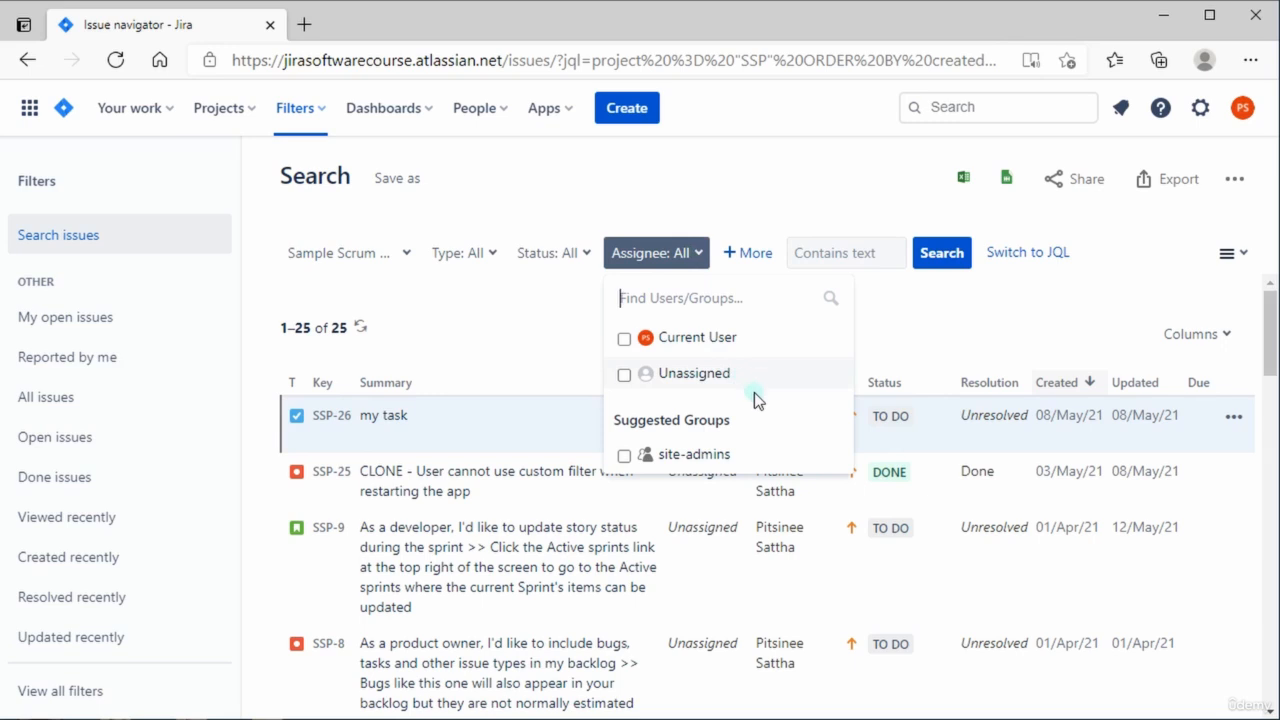
left_click(755, 257)
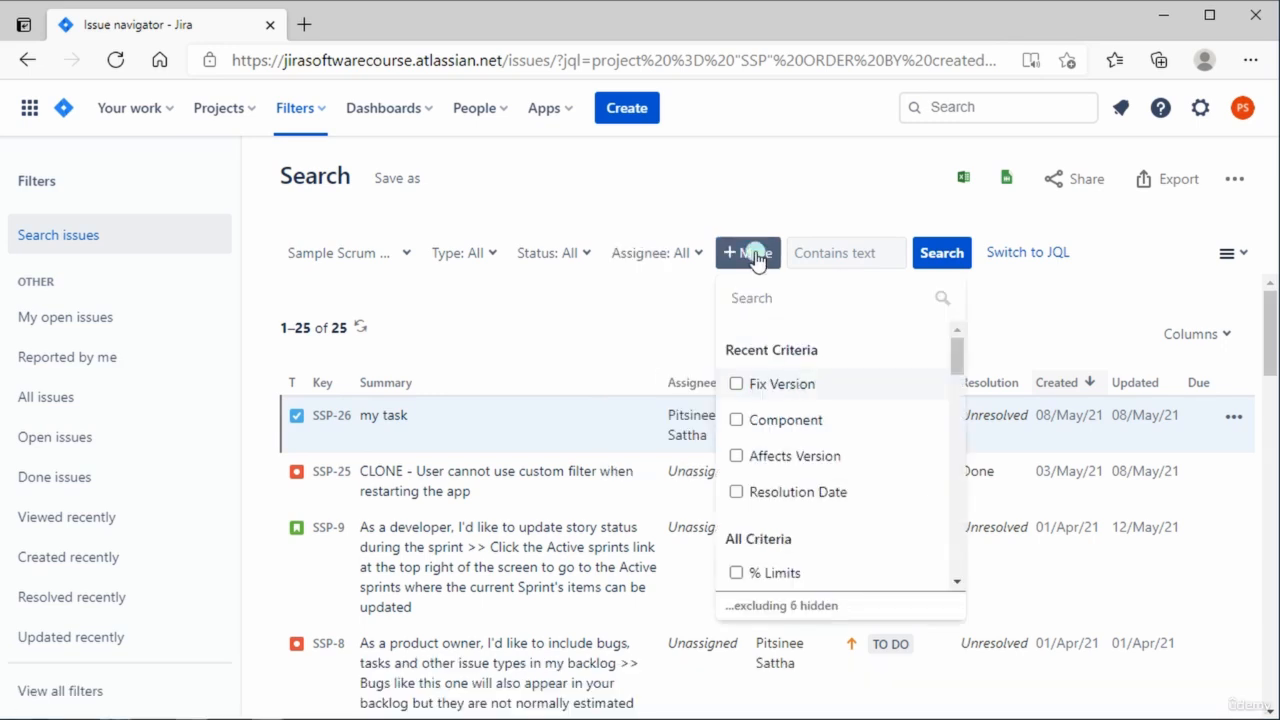
scroll(814, 443, "down", 3)
scroll(814, 443, "down", 3)
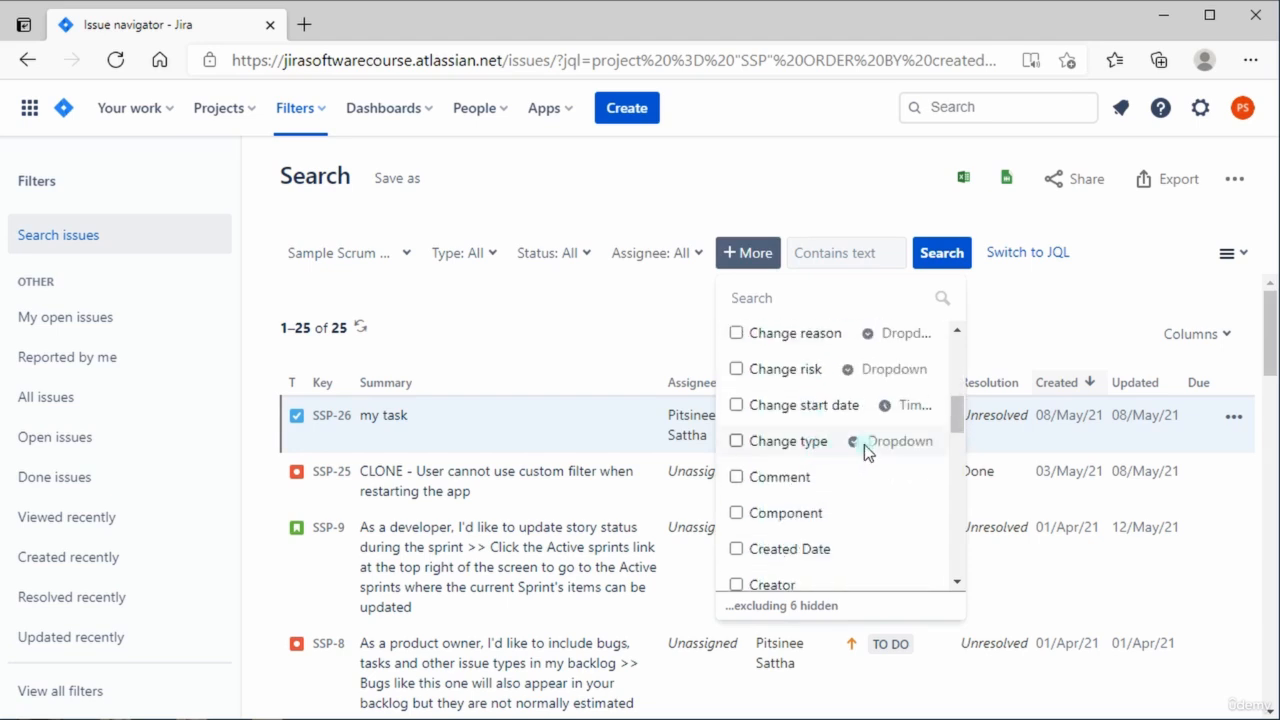
left_click_drag(957, 423, 955, 472)
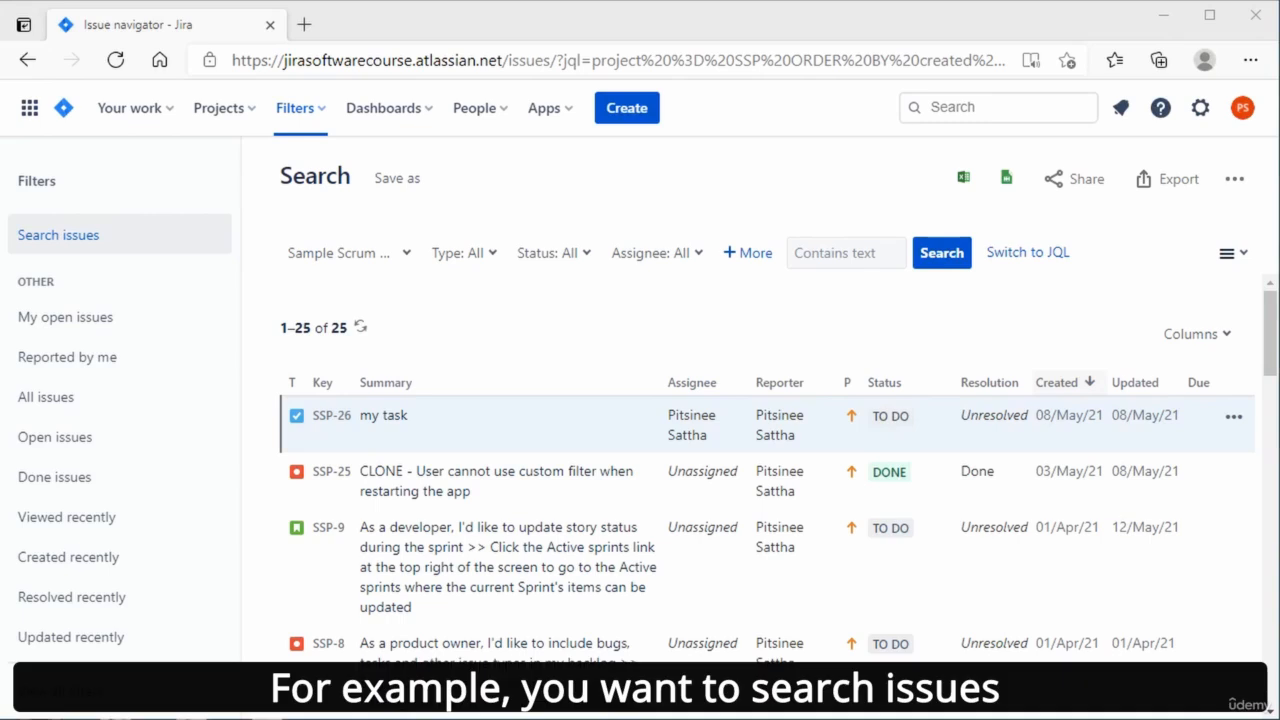
- Filter the Sample Scrum Project issues by the types Bug and Story and the status To Do
left_click(372, 257)
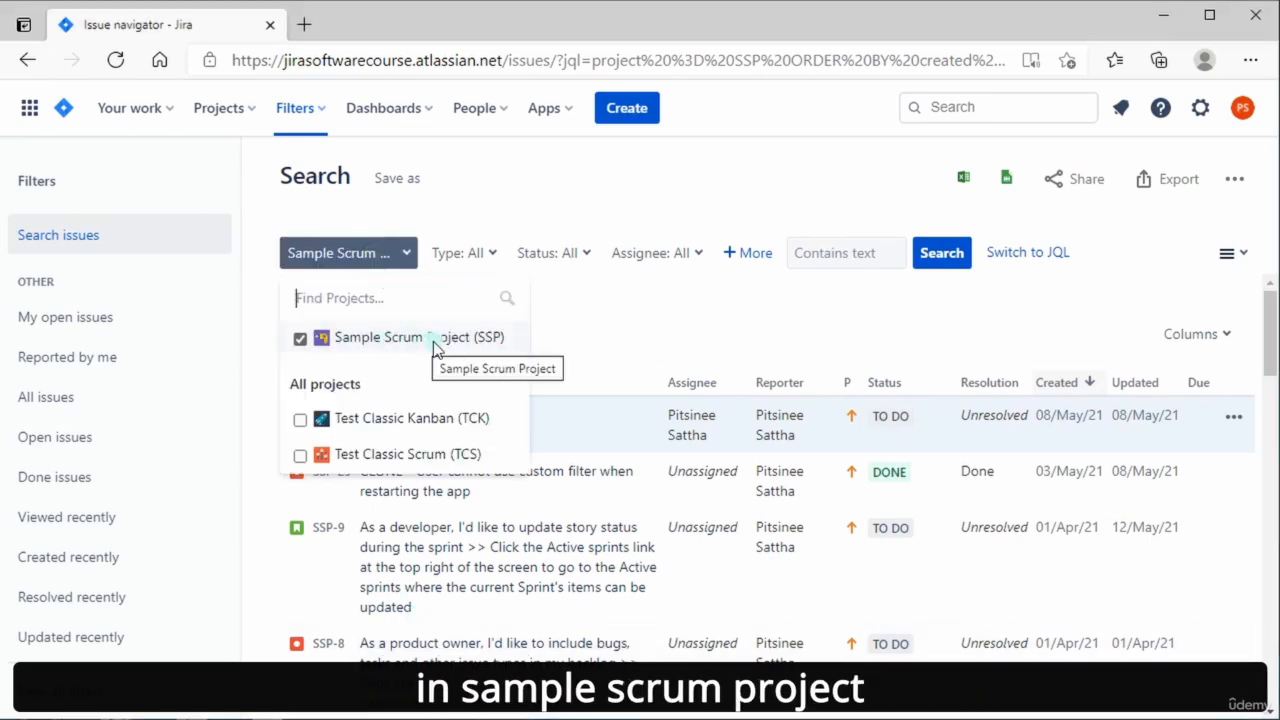
left_click(485, 254)
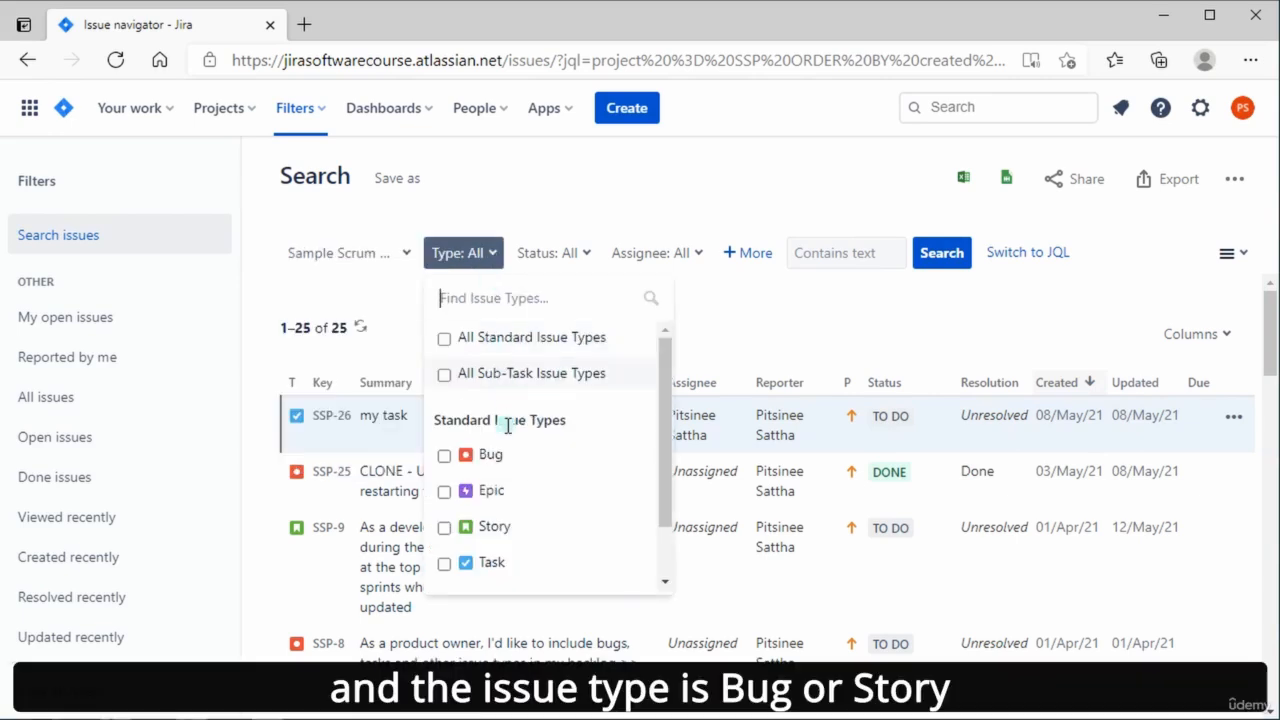
left_click(513, 455)
left_click(517, 525)
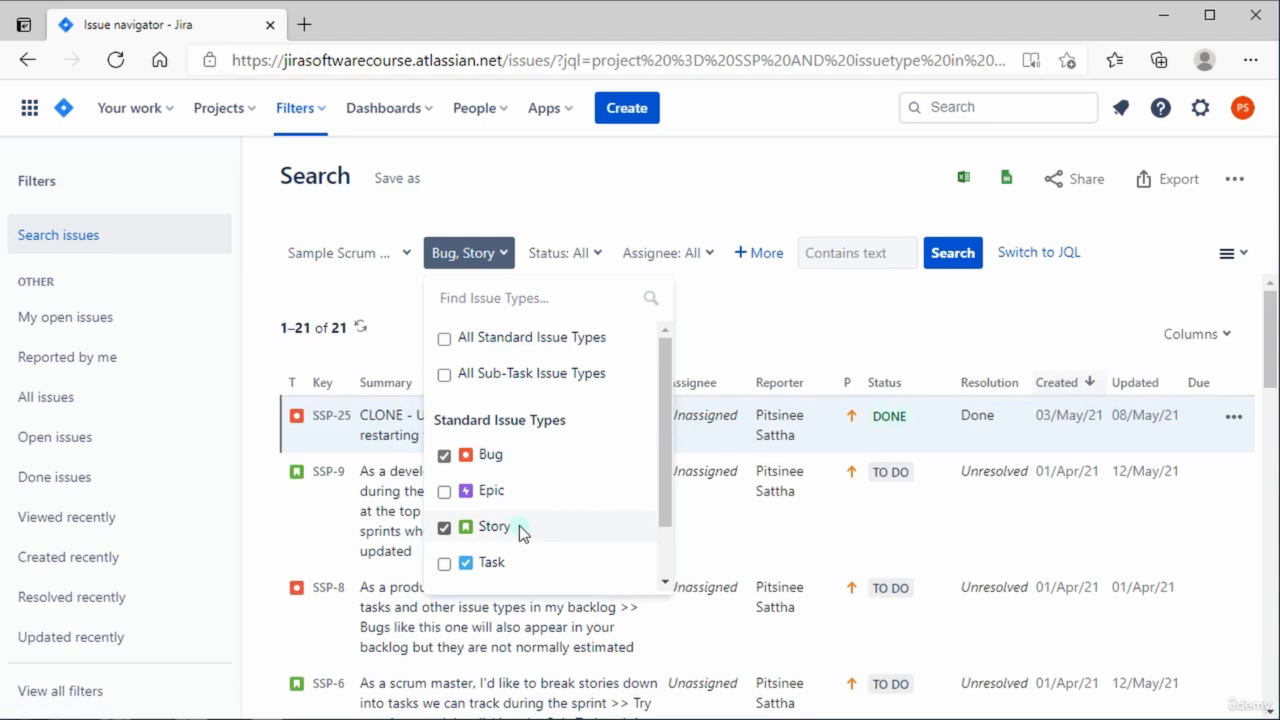
left_click(584, 280)
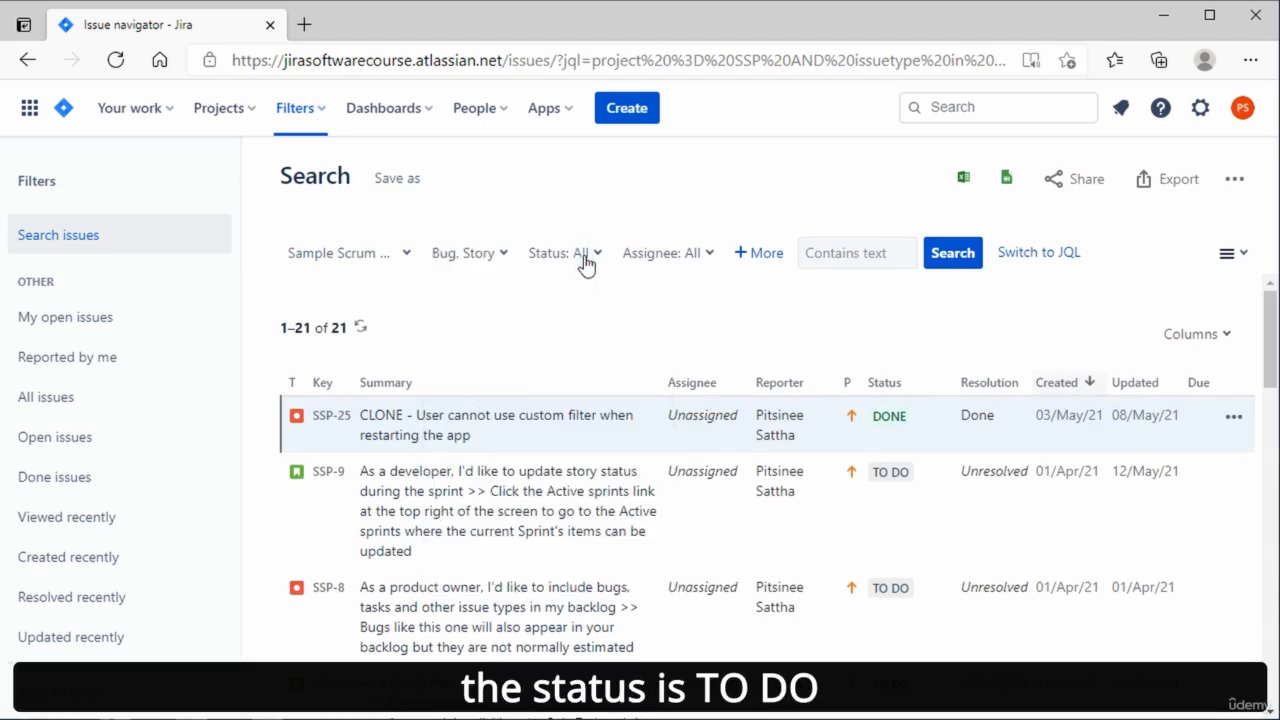
left_click(585, 254)
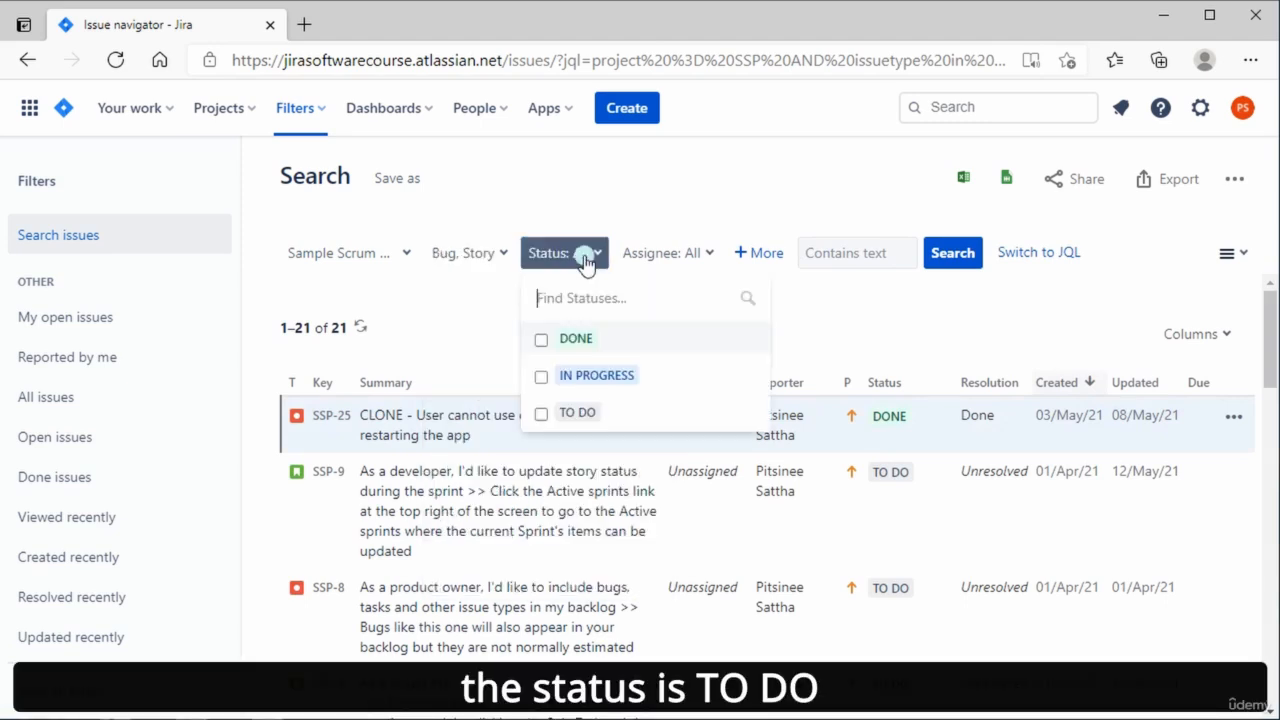
left_click(541, 415)
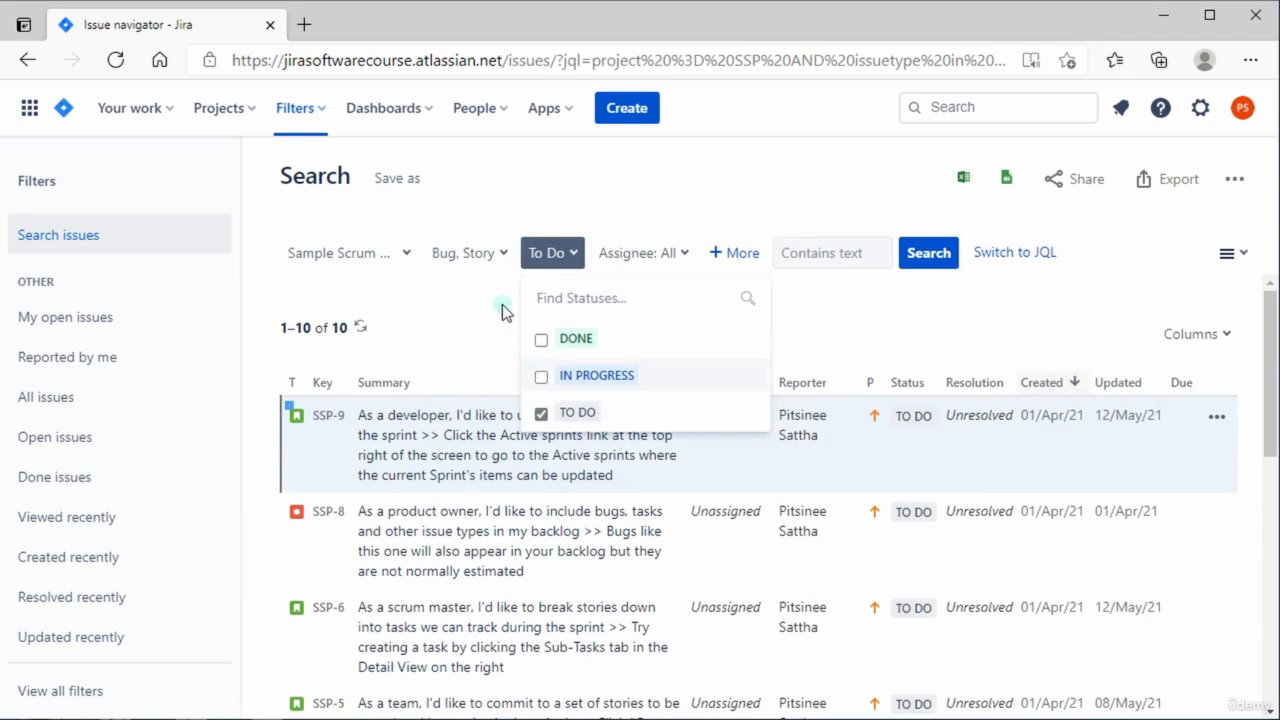
- Add the Component criterion to the issue search and set it to component1
left_click(738, 255)
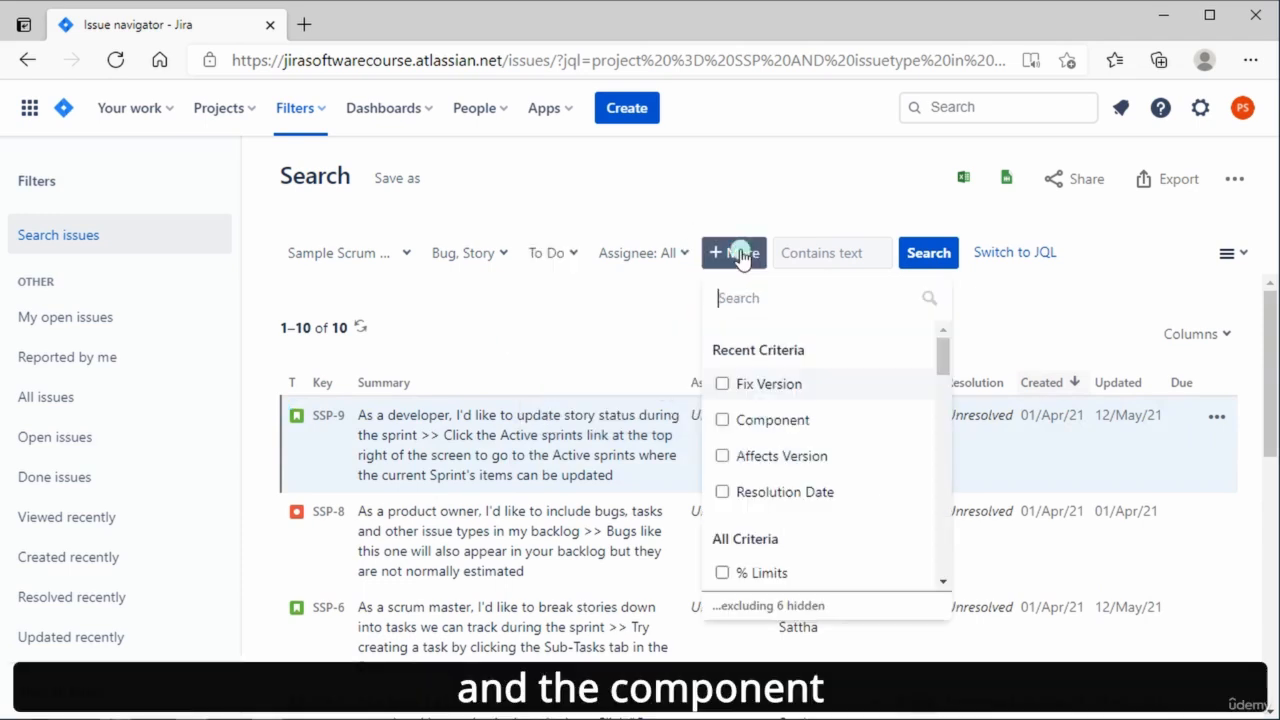
left_click(786, 421)
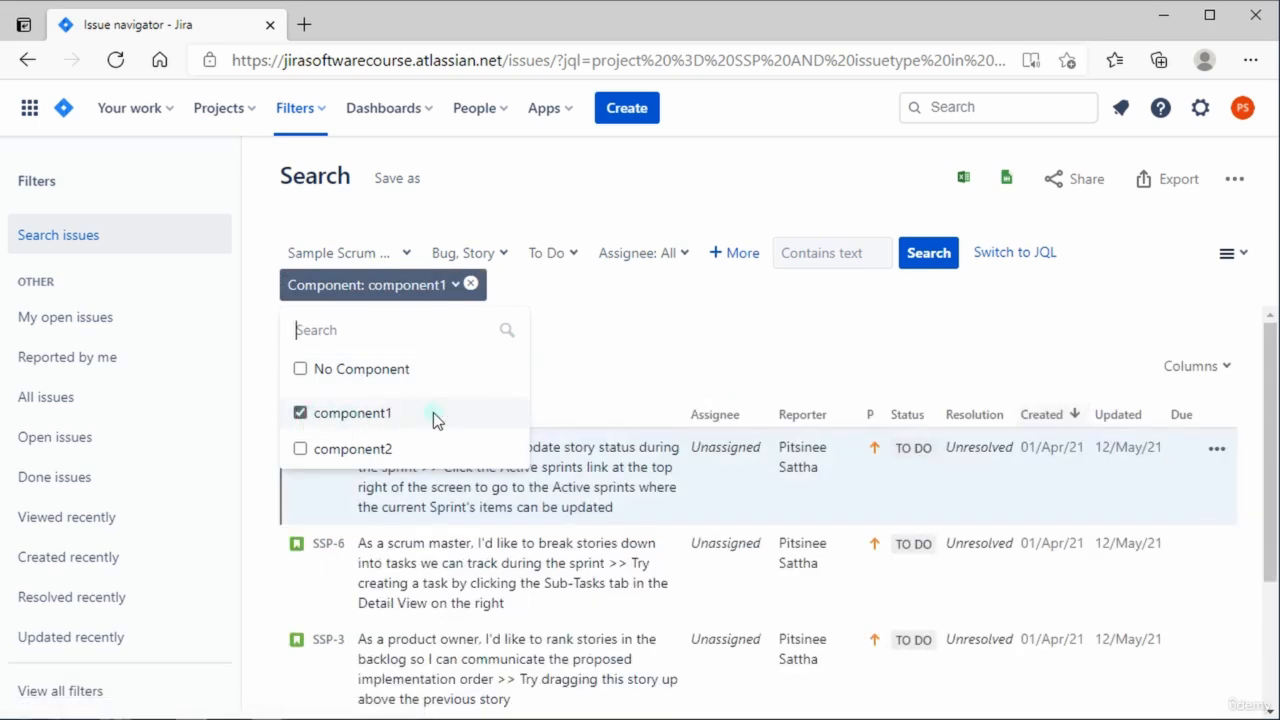
left_click(613, 356)
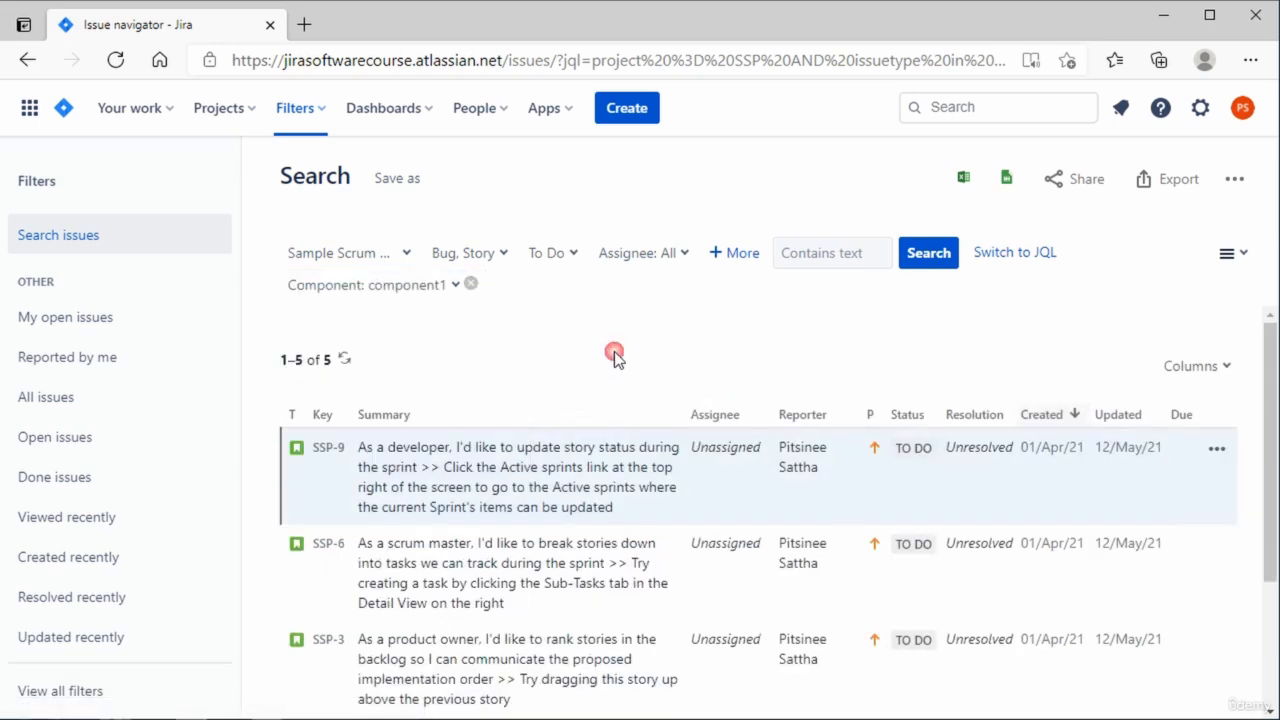
- Add the Fix Version criterion to the issue search and set it to Version 3.0
left_click(718, 258)
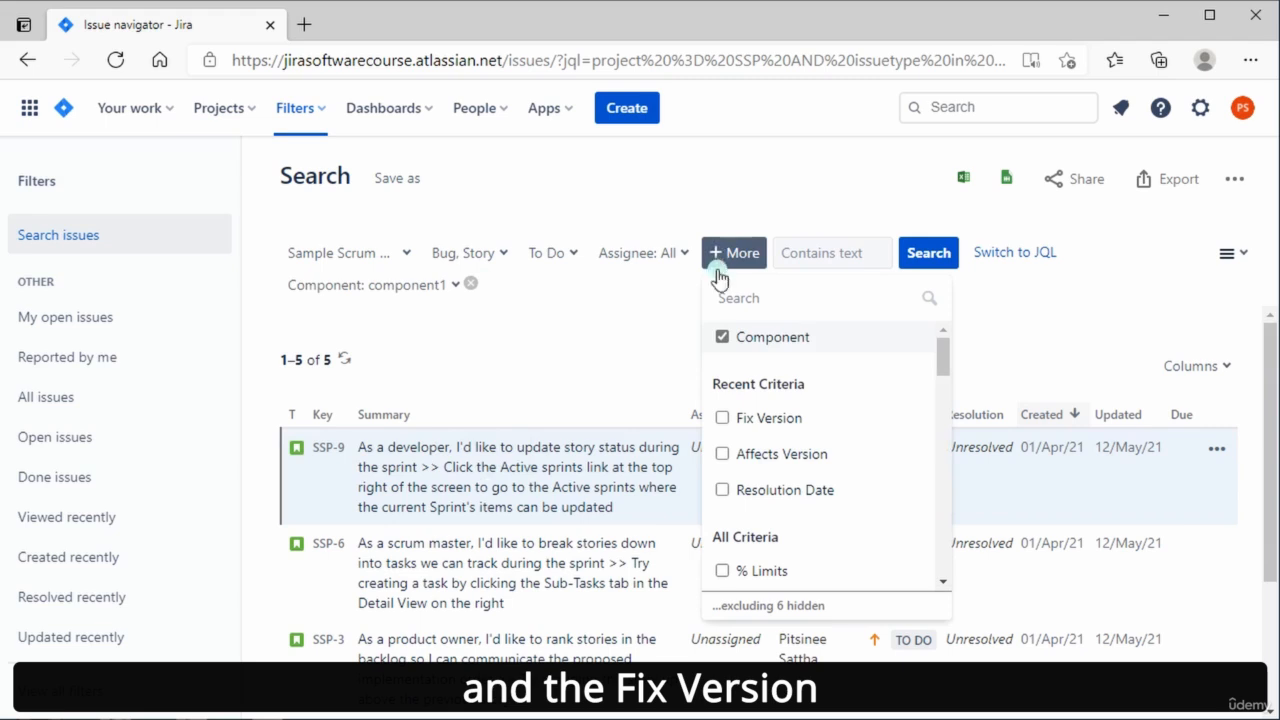
left_click(770, 418)
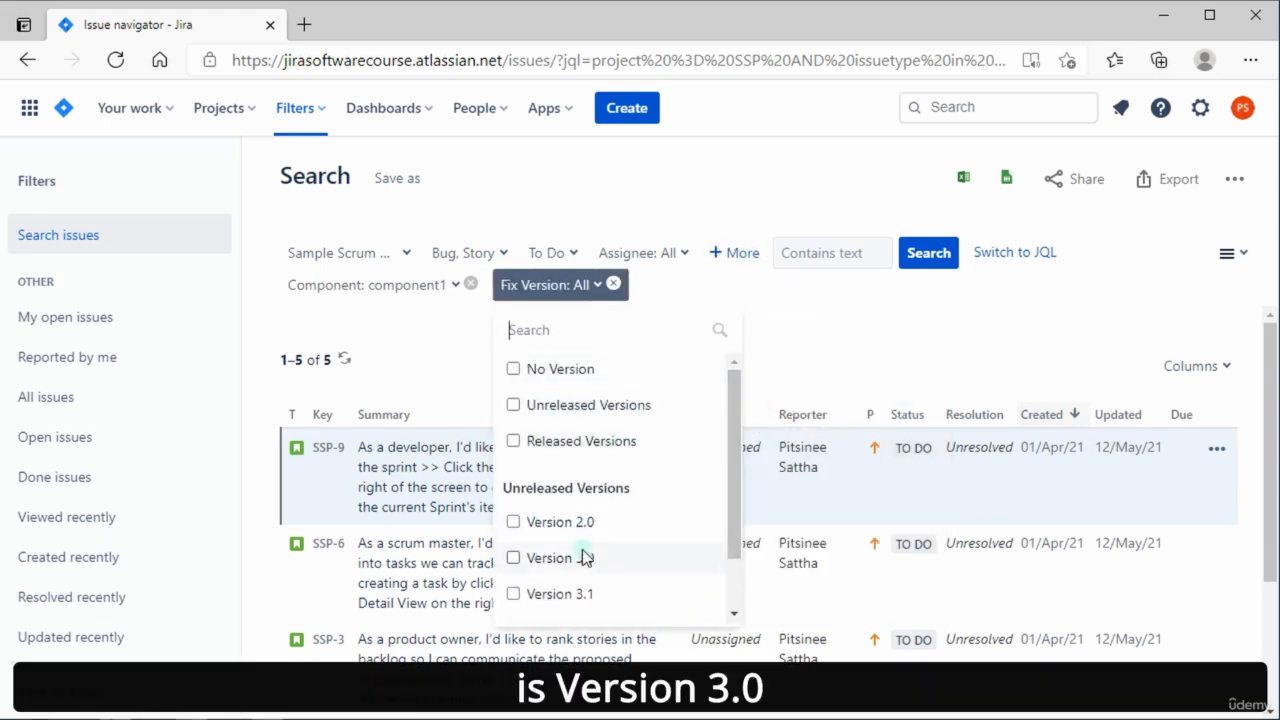
left_click(515, 559)
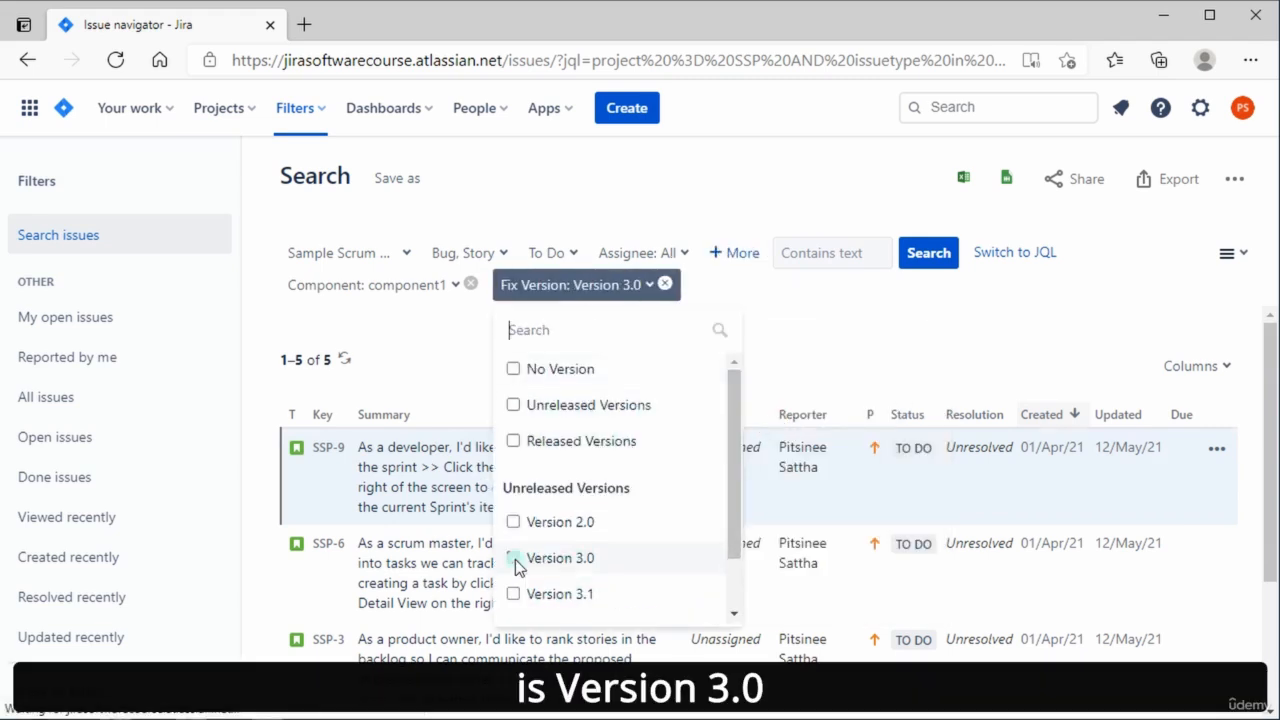
left_click(796, 331)
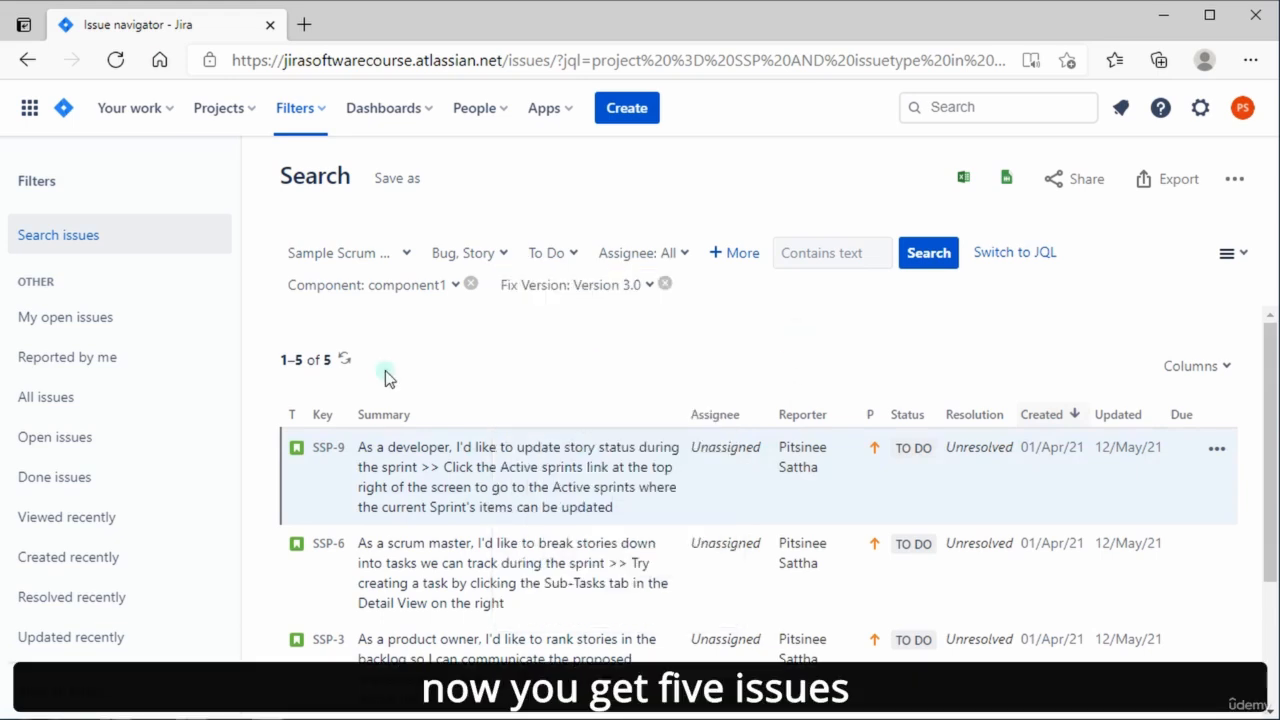
- Review the filtered issues and share the filter link with a colleague found by user name, without a note
scroll(330, 385, "down", 2)
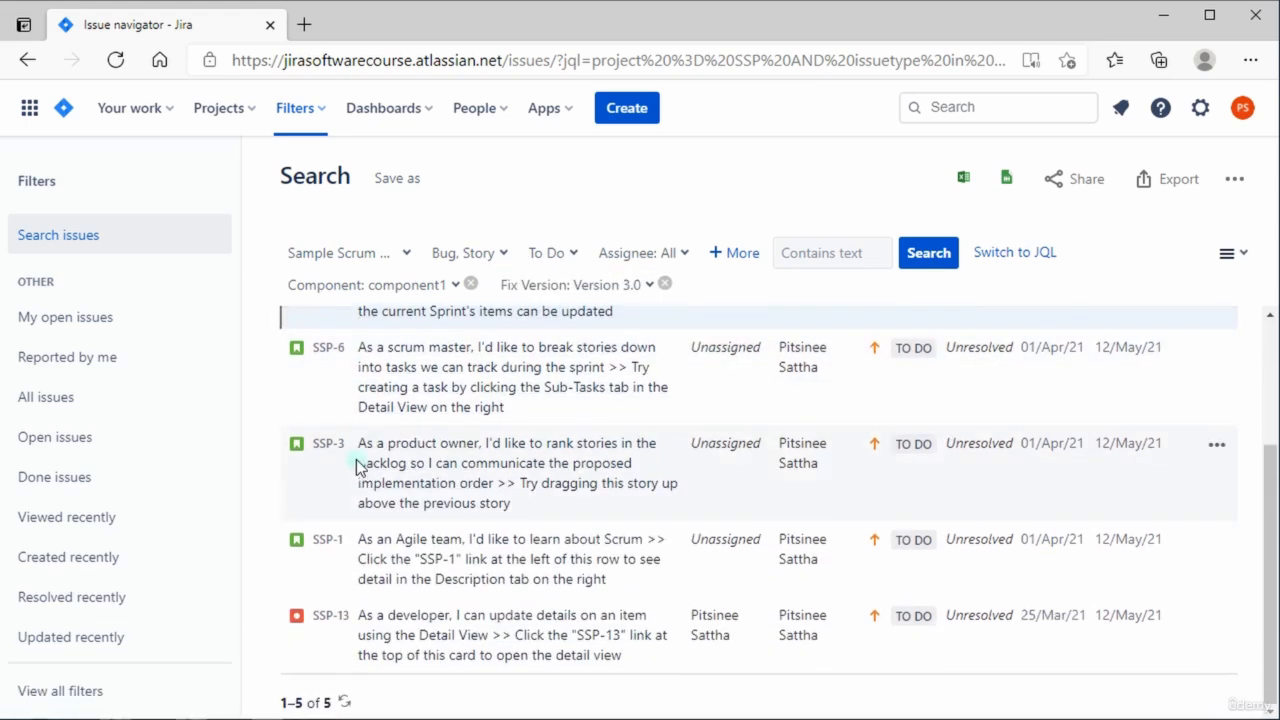
scroll(366, 608, "up", 2)
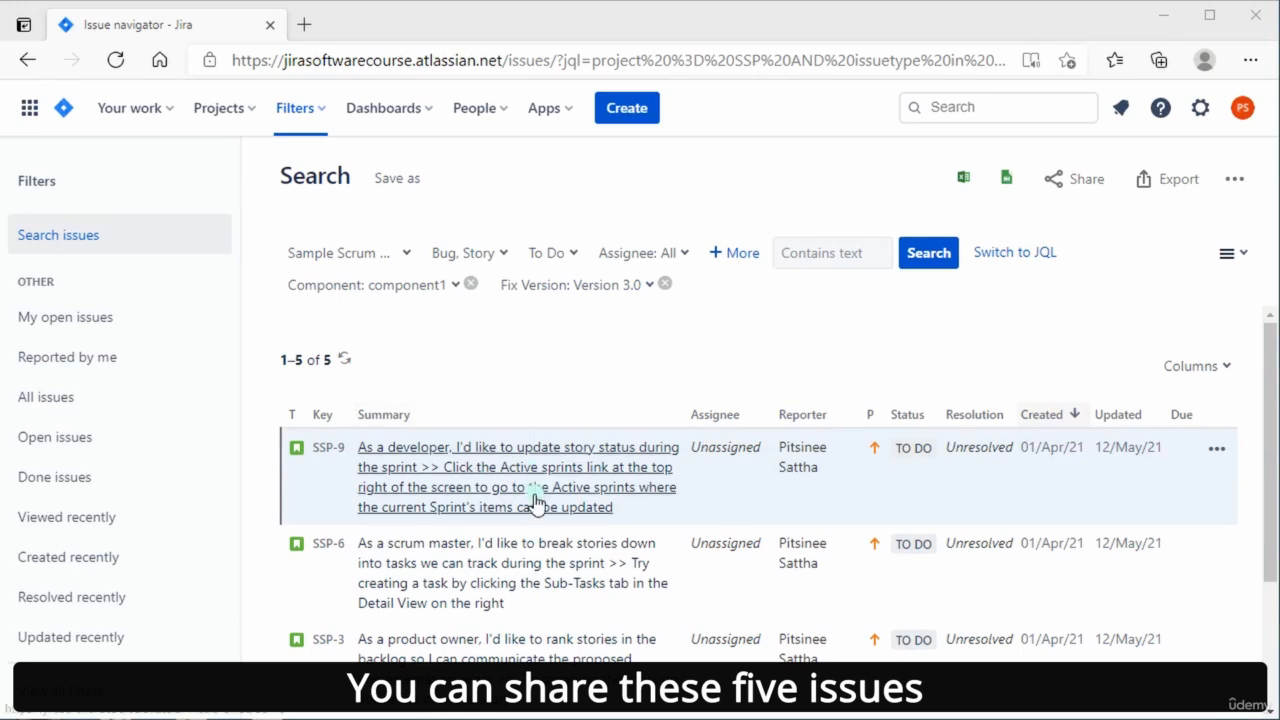
scroll(540, 515, "down", 2)
scroll(565, 593, "up", 3)
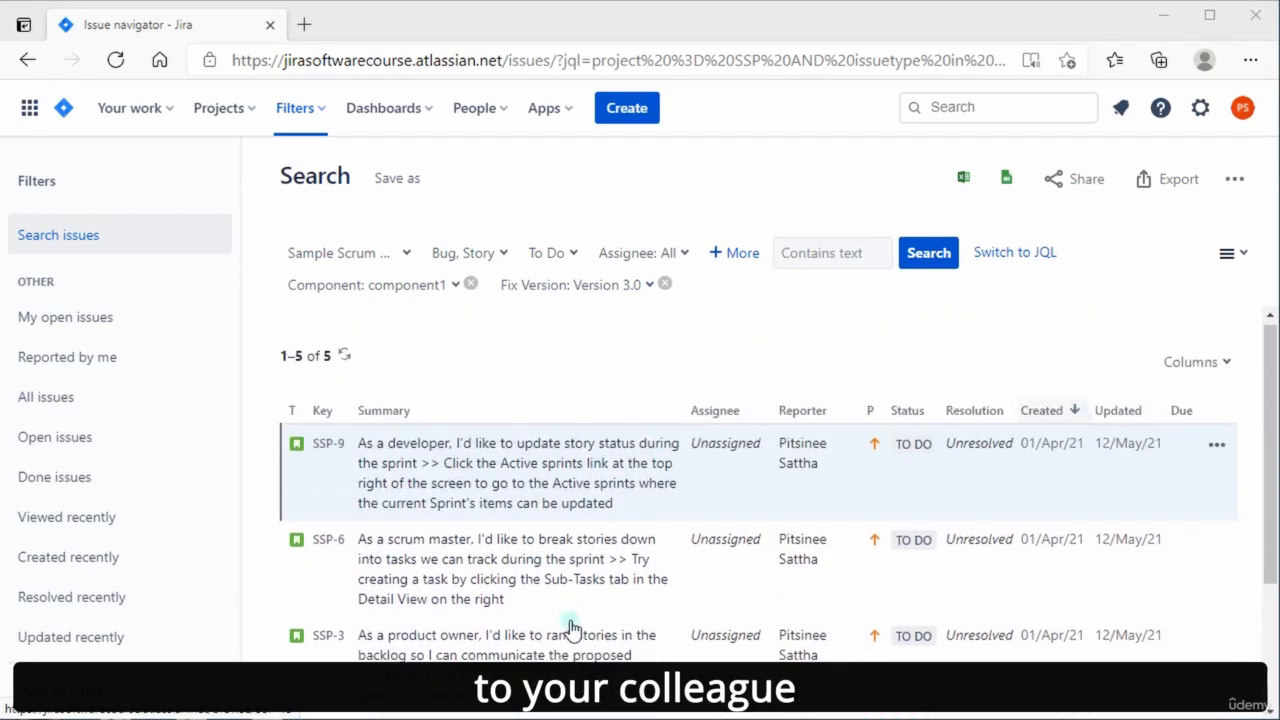
left_click(1095, 186)
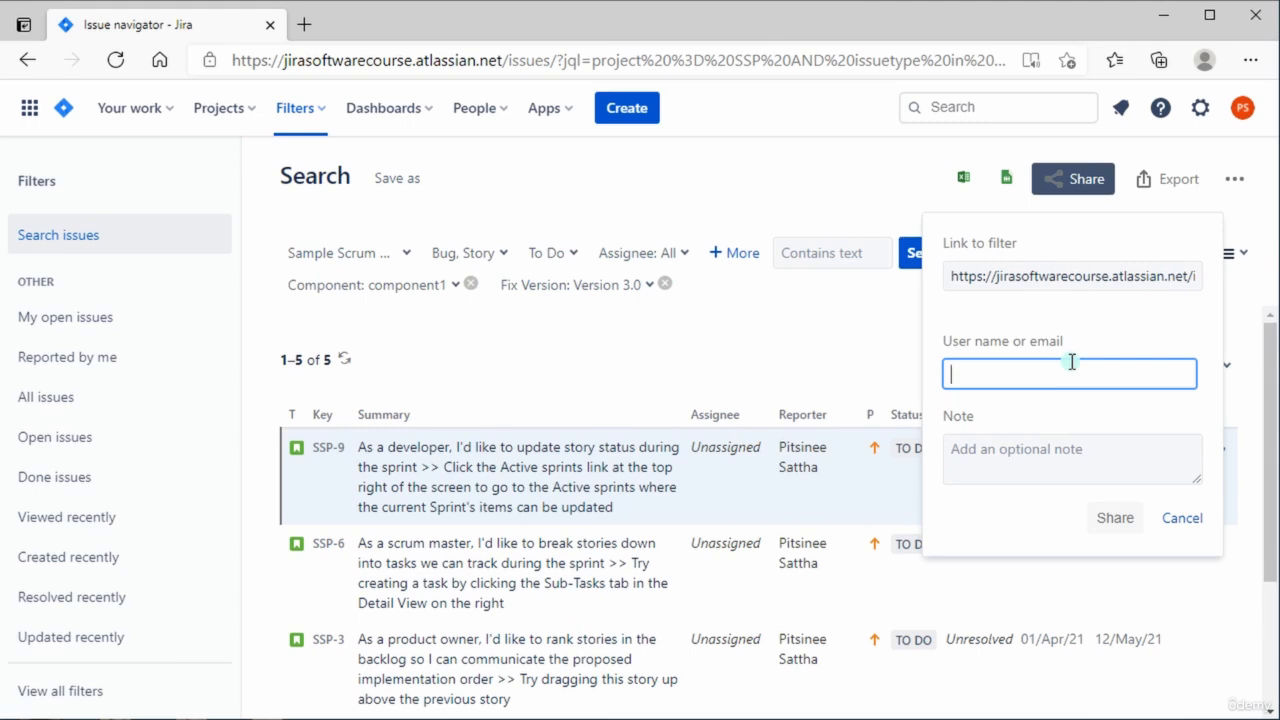
type("pit")
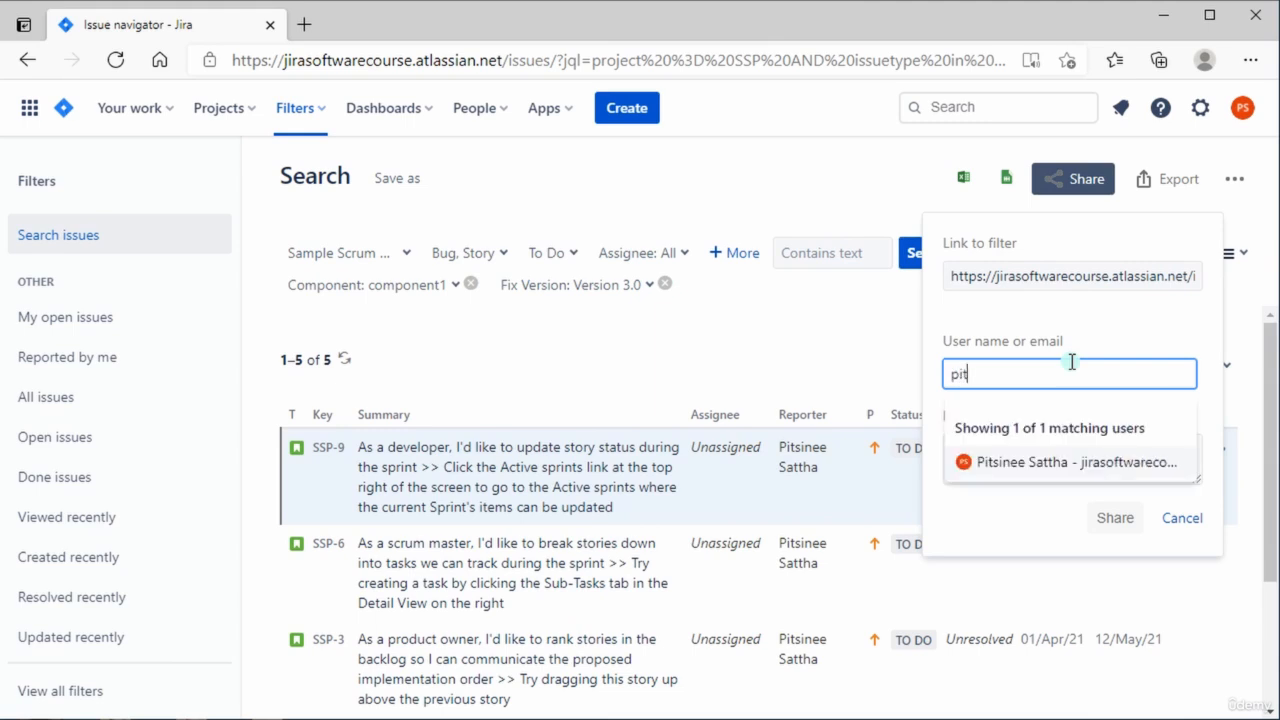
left_click(1066, 462)
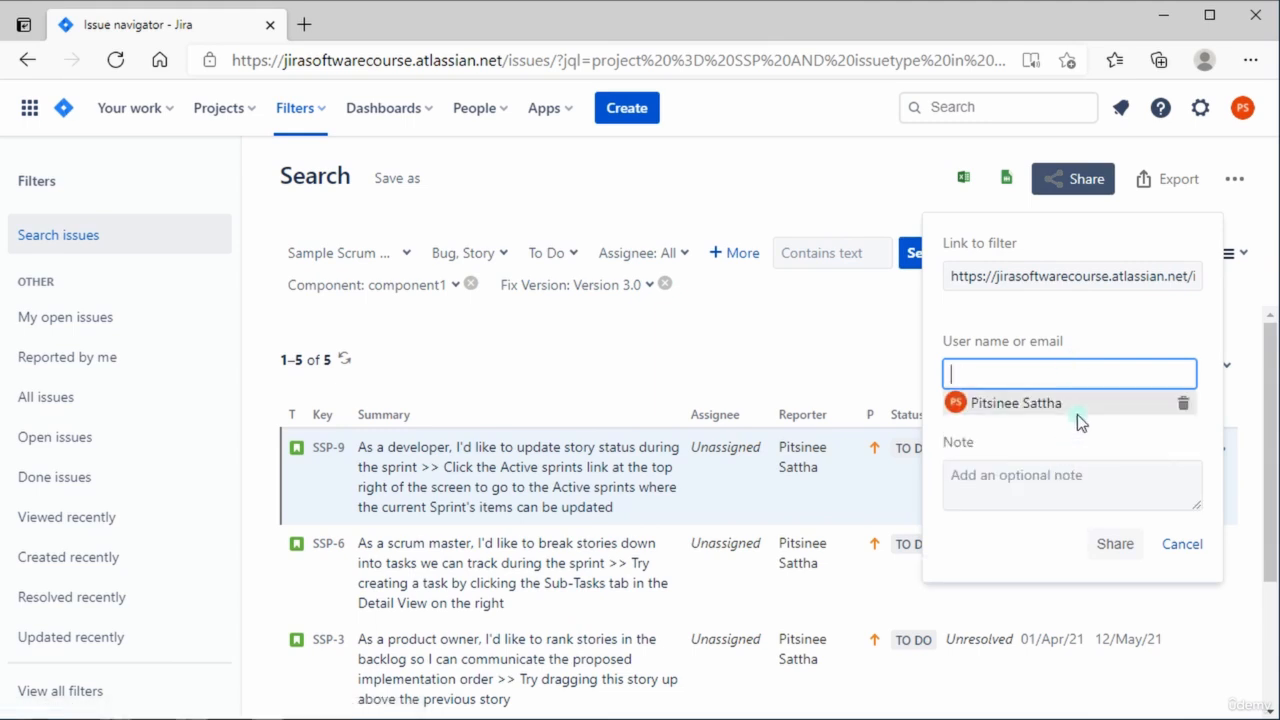
left_click(1116, 552)
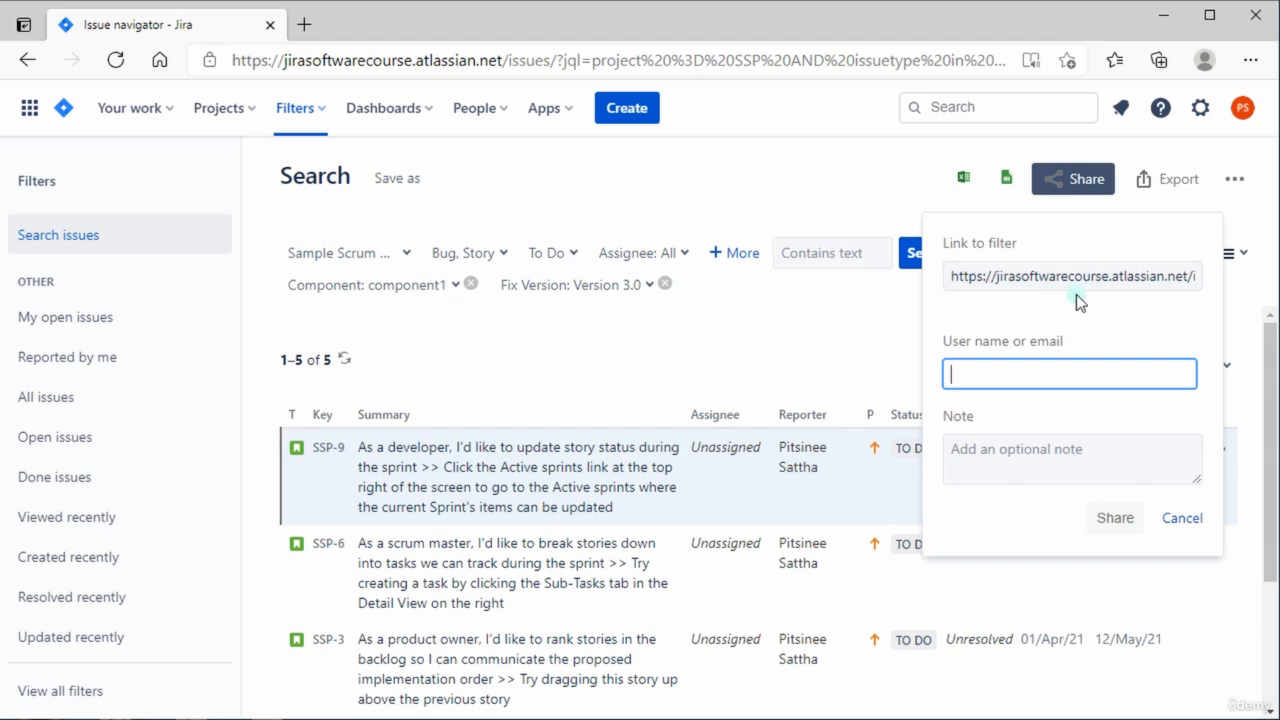
left_click(868, 330)
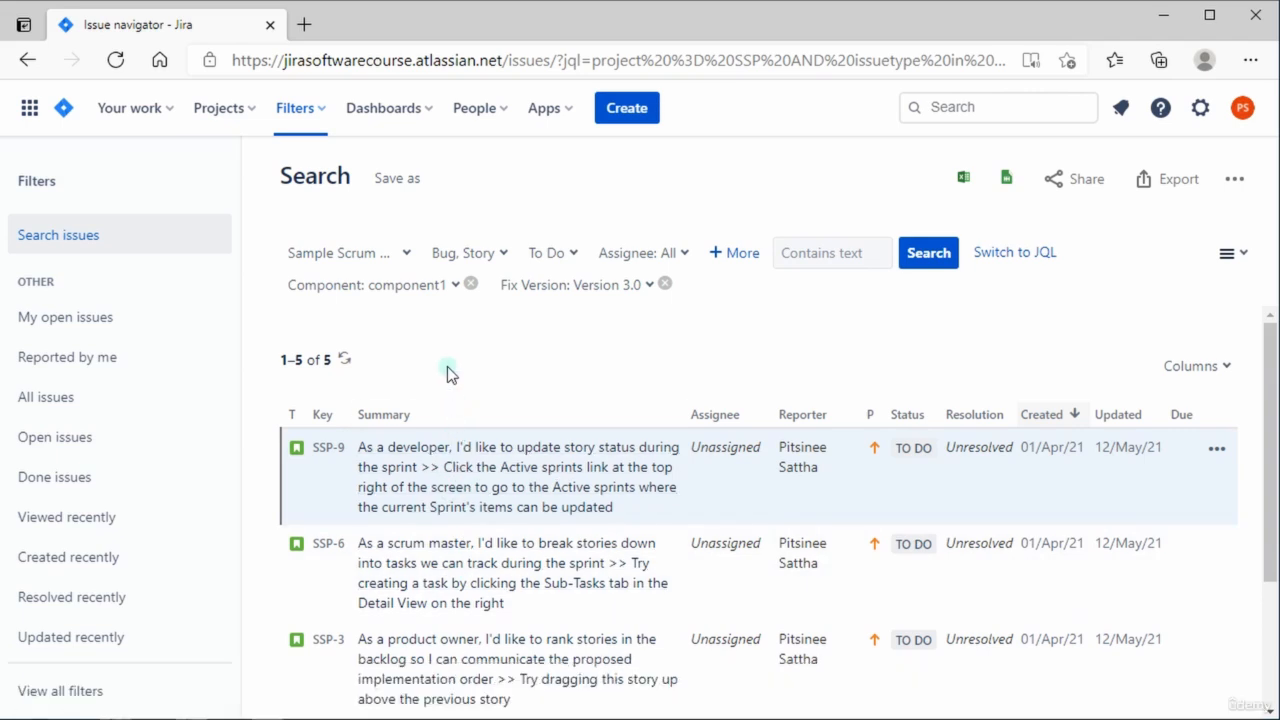
- Remove the Created, Due and Updated columns from the issue list and apply the column selection
left_click(1207, 378)
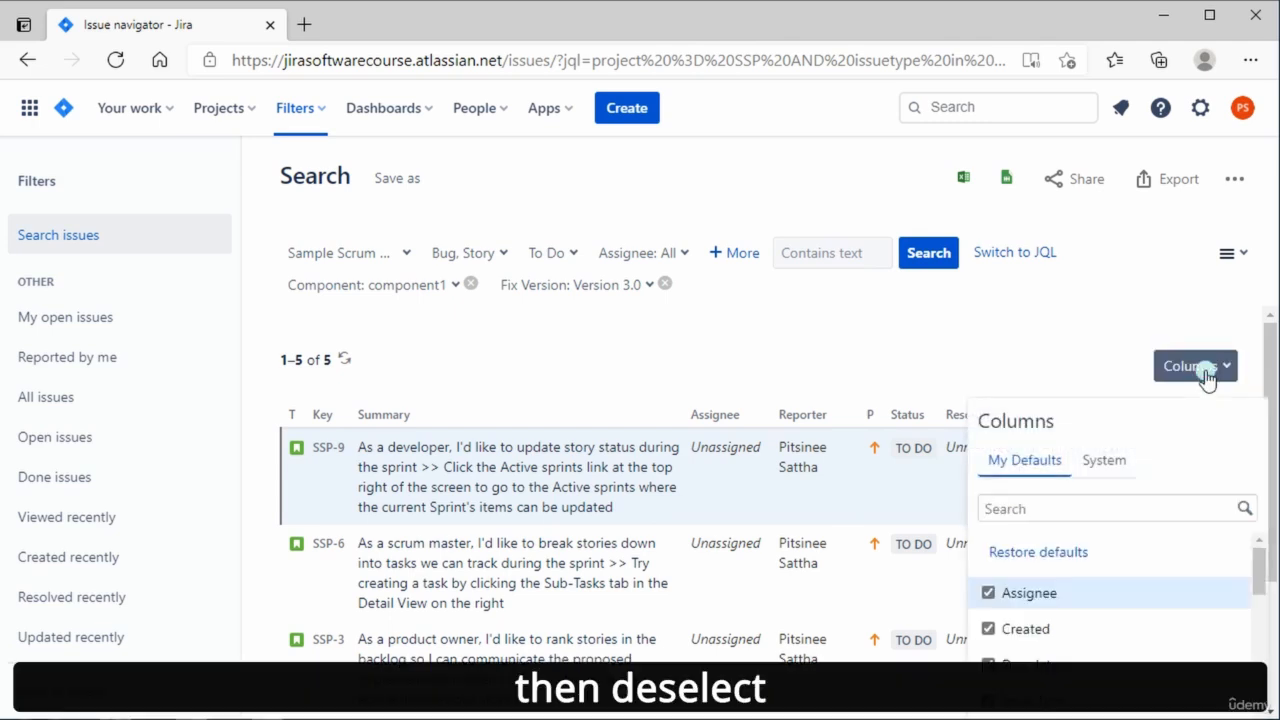
scroll(1141, 633, "down", 1)
left_click(1050, 599)
left_click(1040, 640)
scroll(1042, 660, "down", 3)
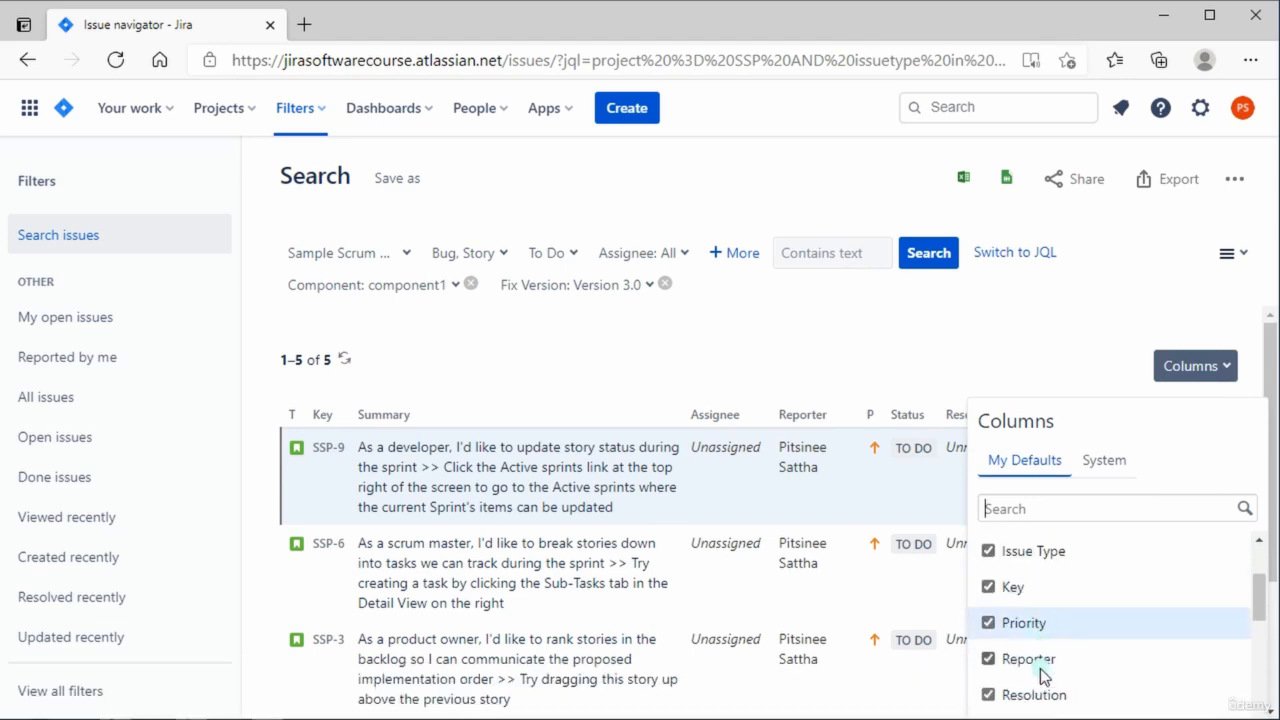
scroll(1050, 660, "down", 3)
left_click(1061, 624)
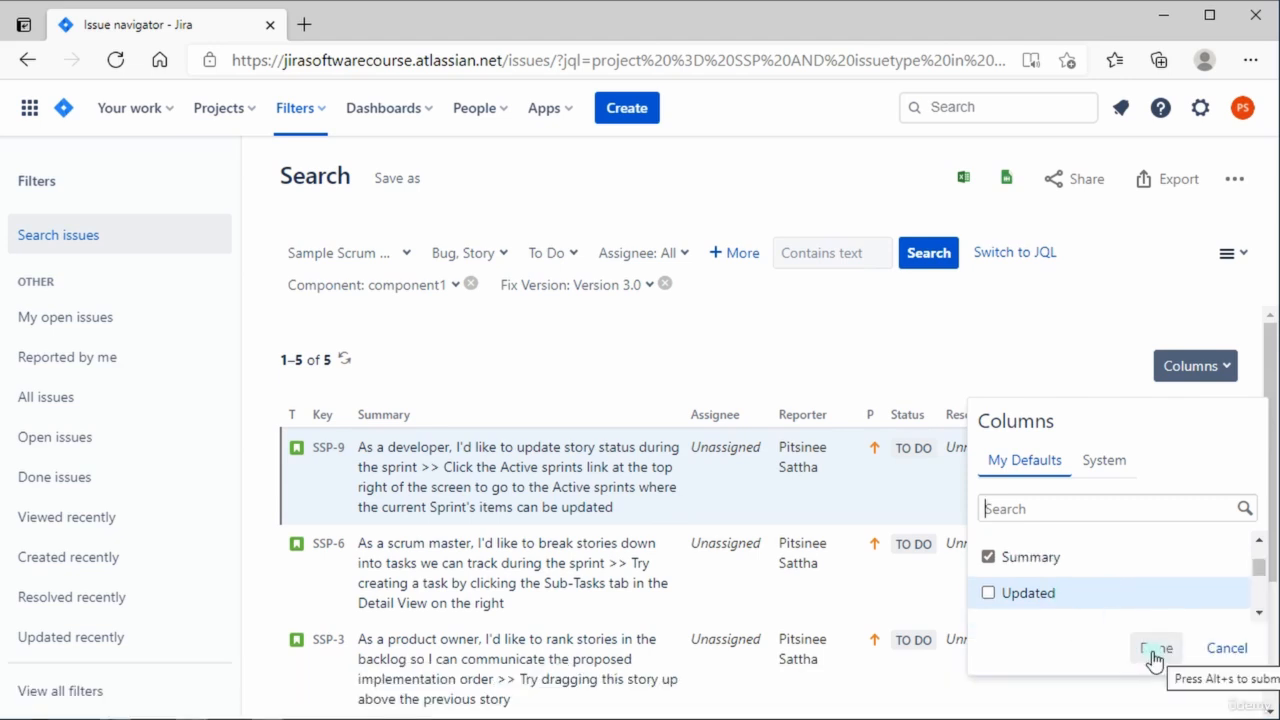
left_click(1152, 651)
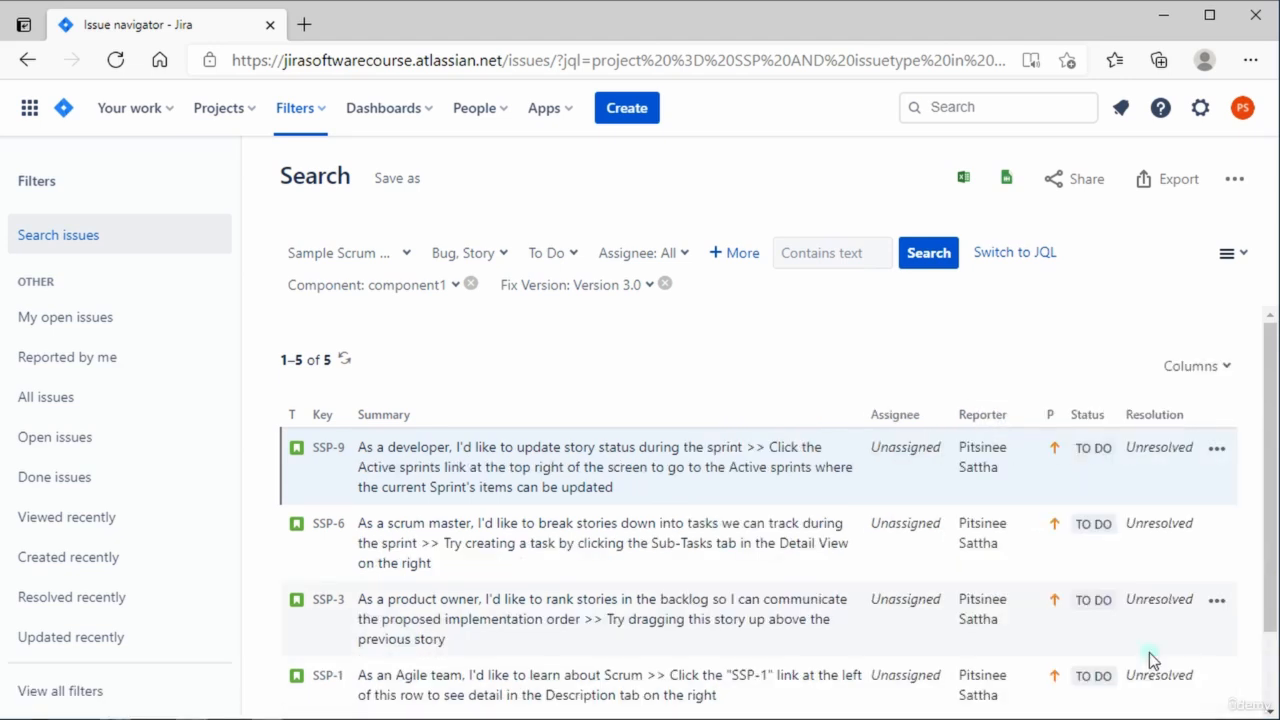
- Add the Fix versions column to the issue list and apply the column selection
left_click(1220, 378)
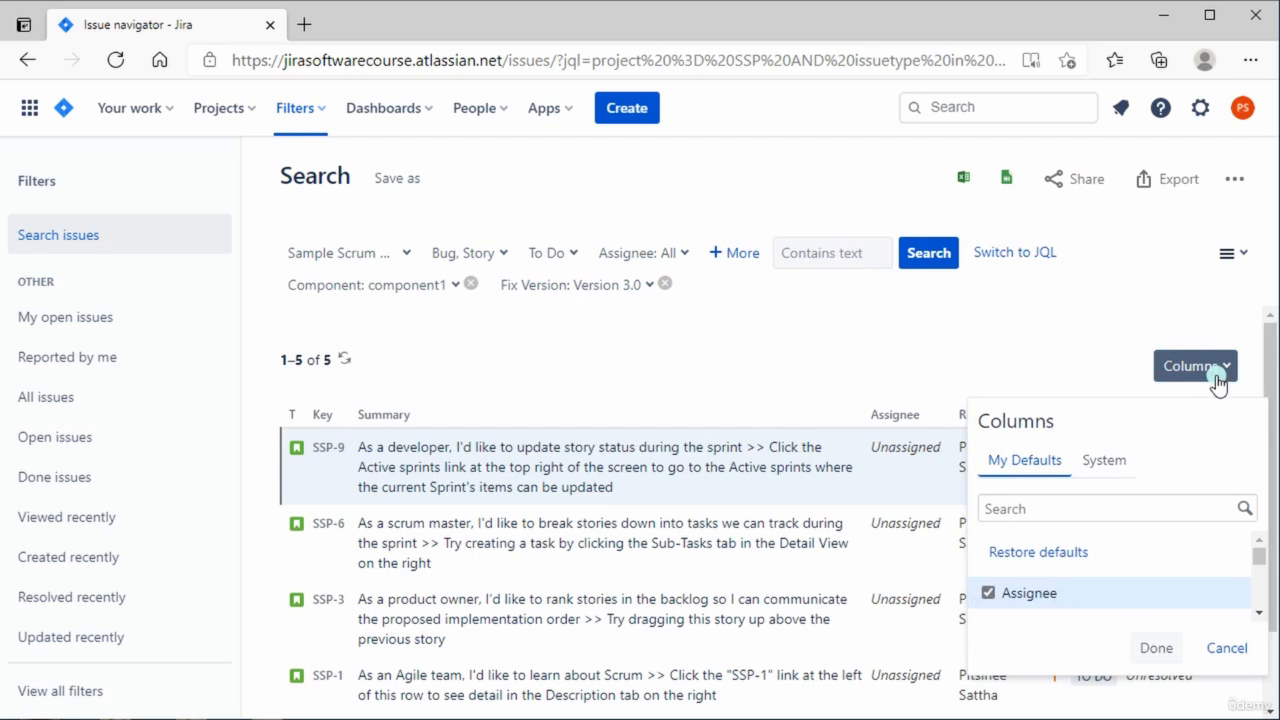
left_click(1122, 508)
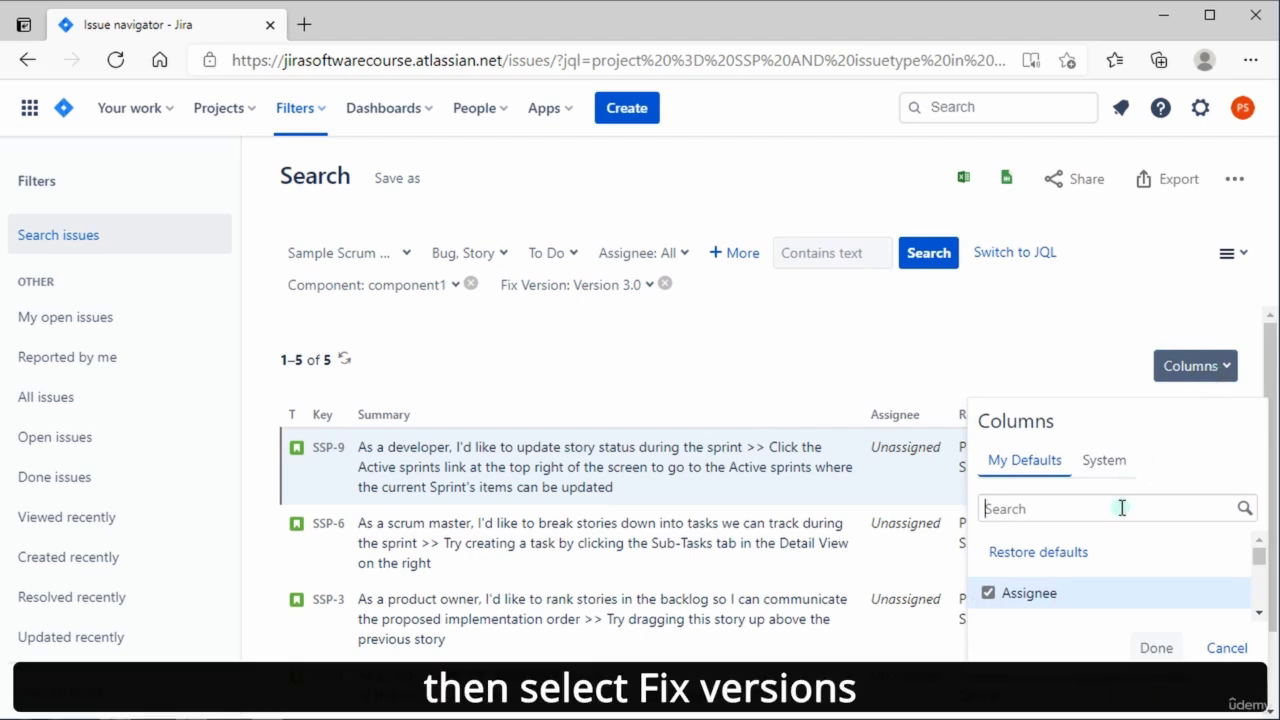
type("f")
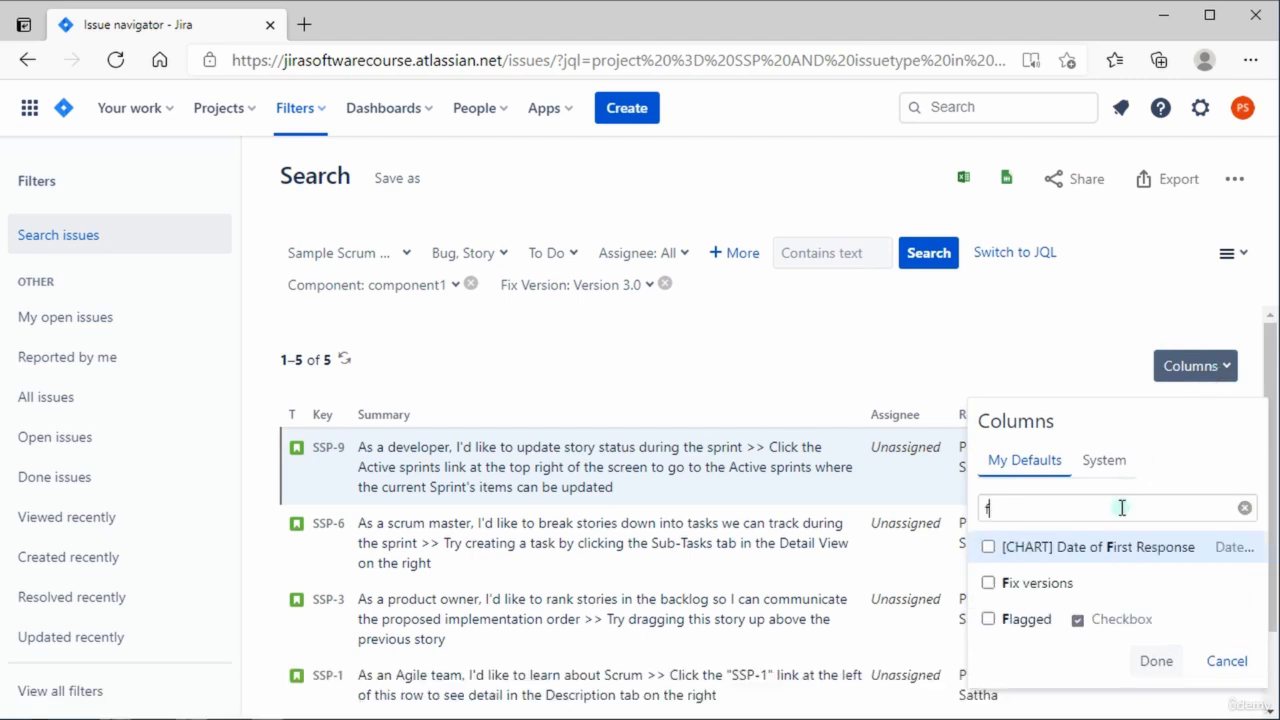
left_click(989, 582)
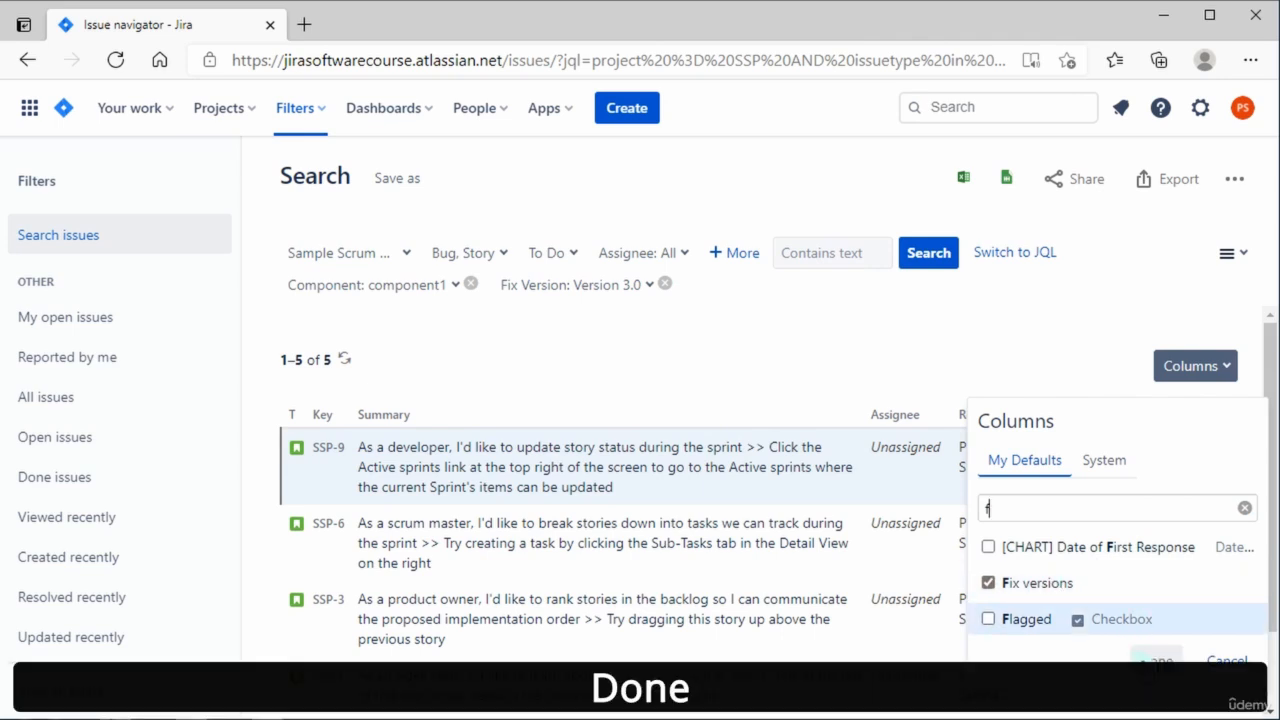
left_click(1152, 661)
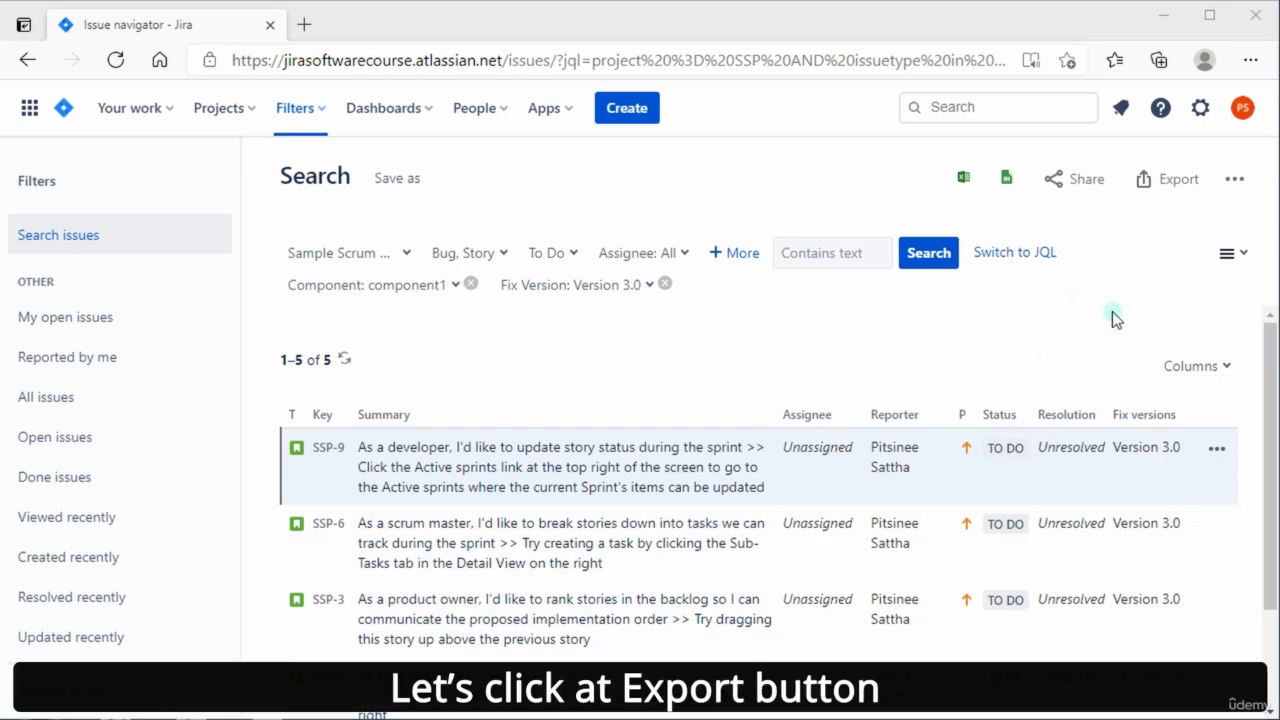
- Export the filtered issues as an Excel CSV with the current fields and open the downloaded Jira.csv file
left_click(1190, 192)
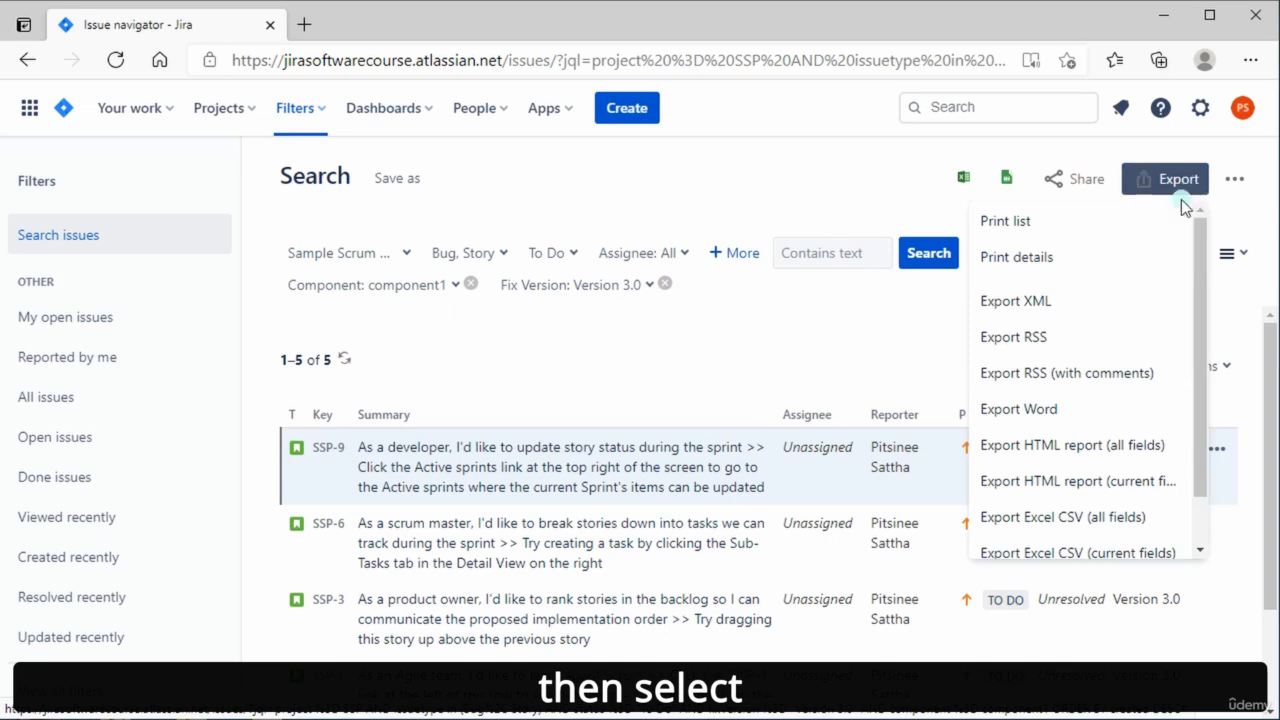
scroll(1110, 480, "down", 1)
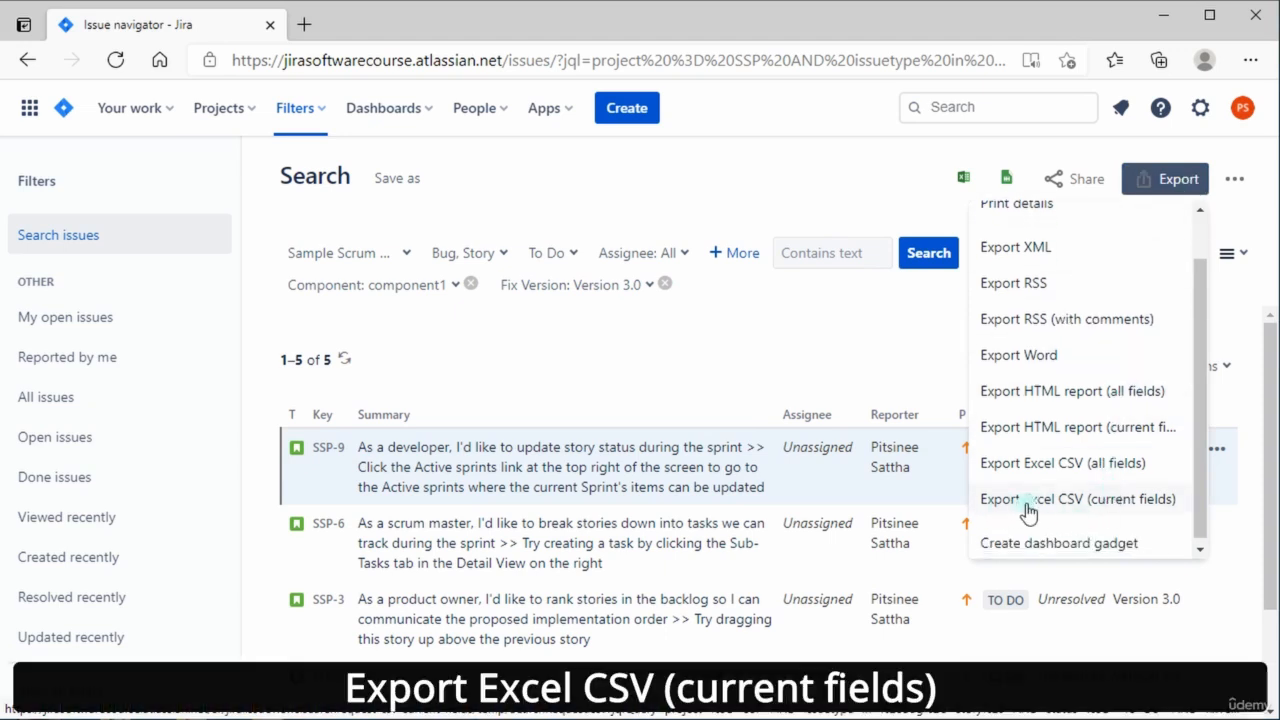
left_click(1124, 504)
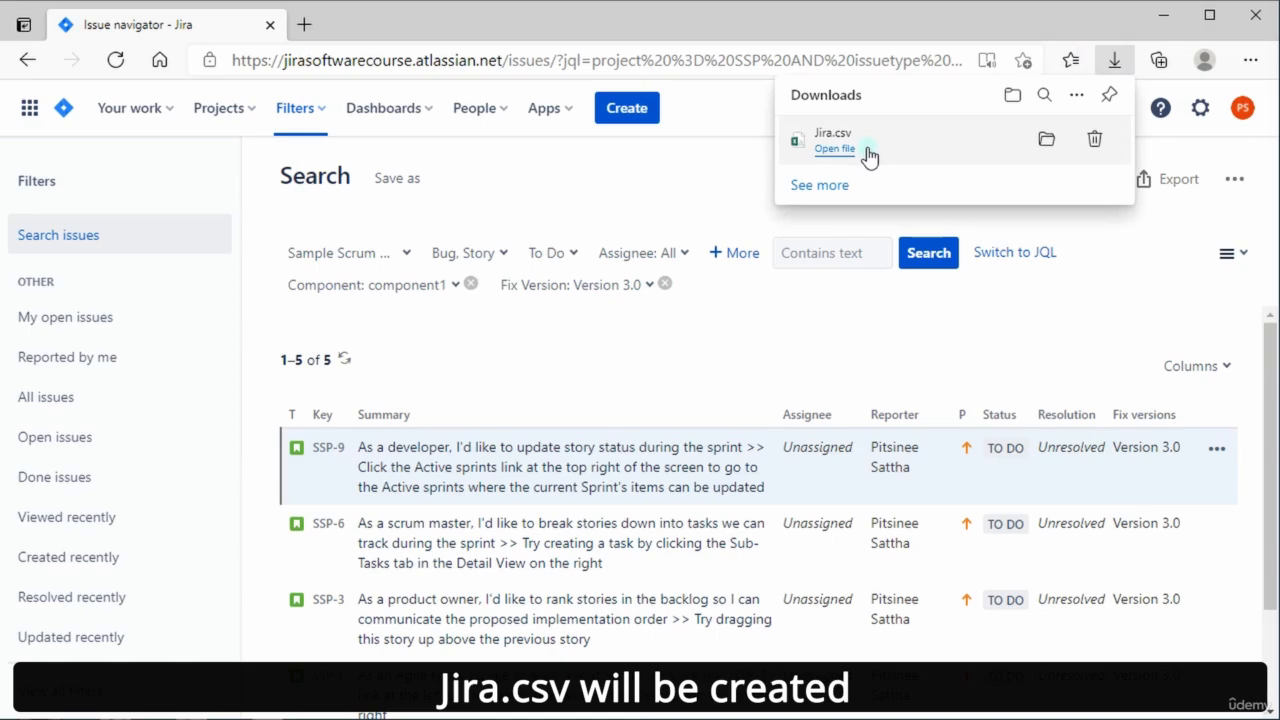
left_click(846, 150)
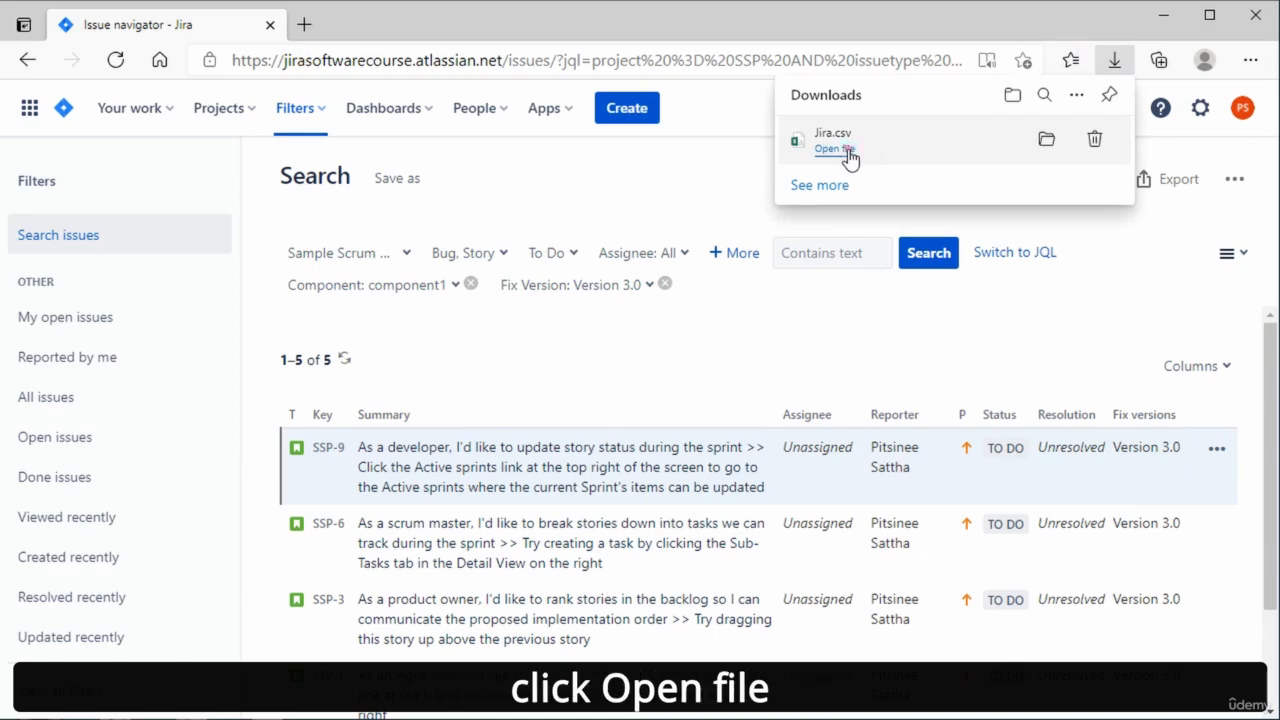